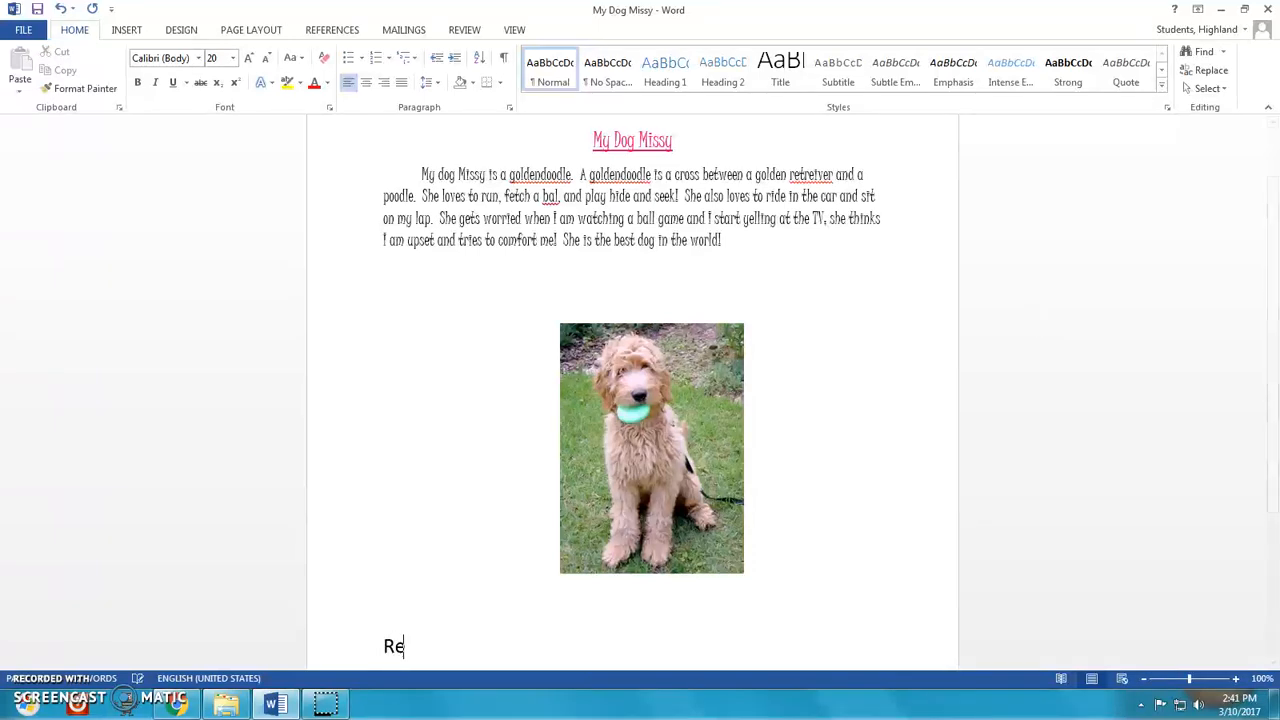
- Finish typing the list lines 'Resizing a picture' and 'Spelling and Grammar Check' below the photo
text(a picture)
key(Return)
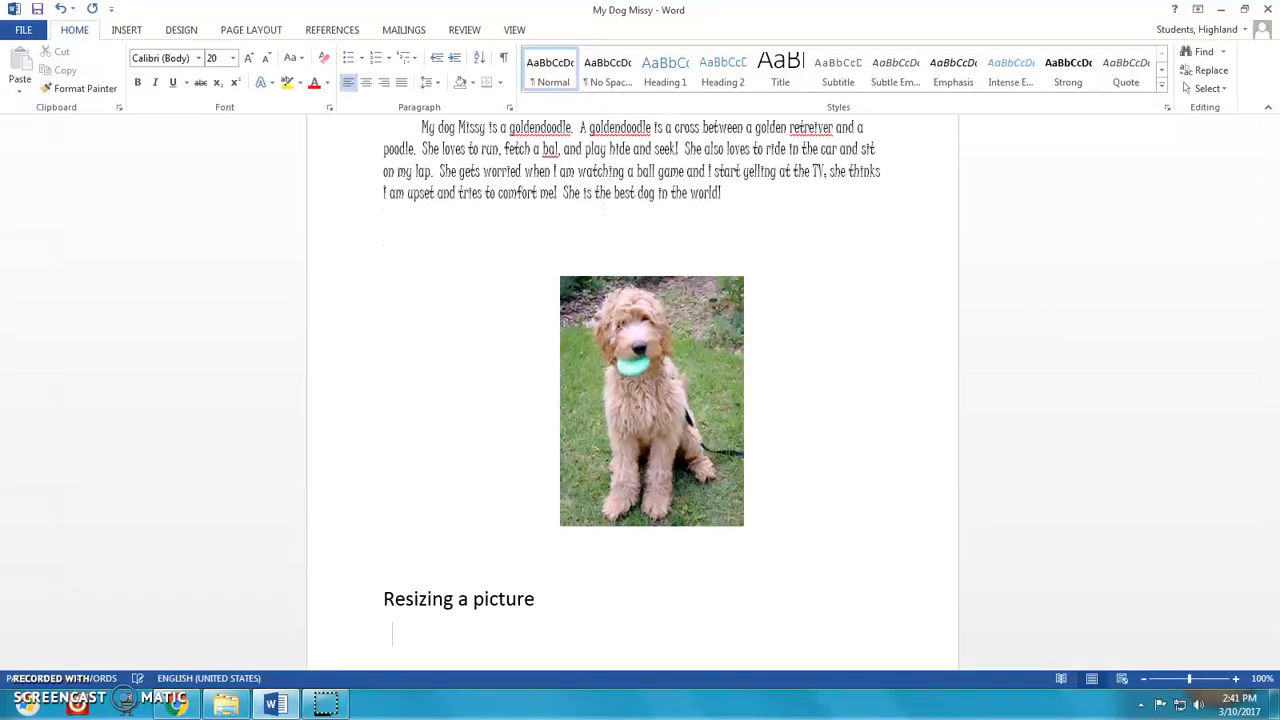
text(Spelling an)
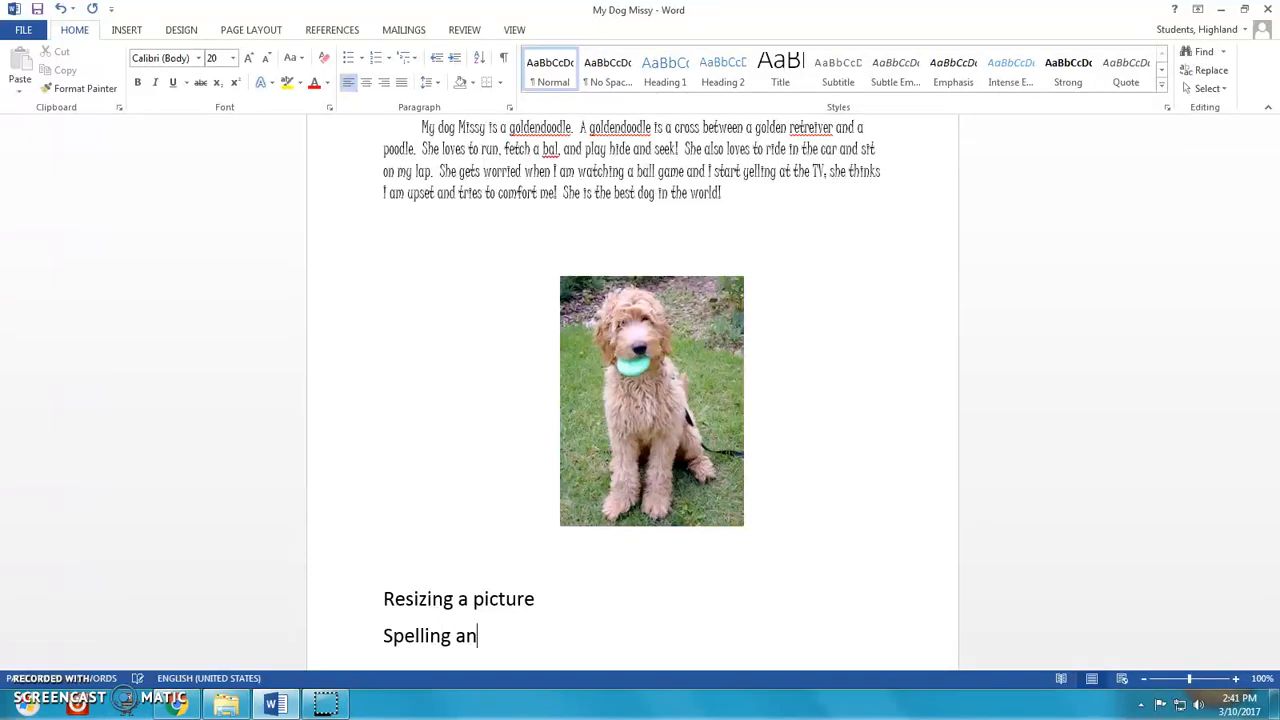
text(d Grammar Check)
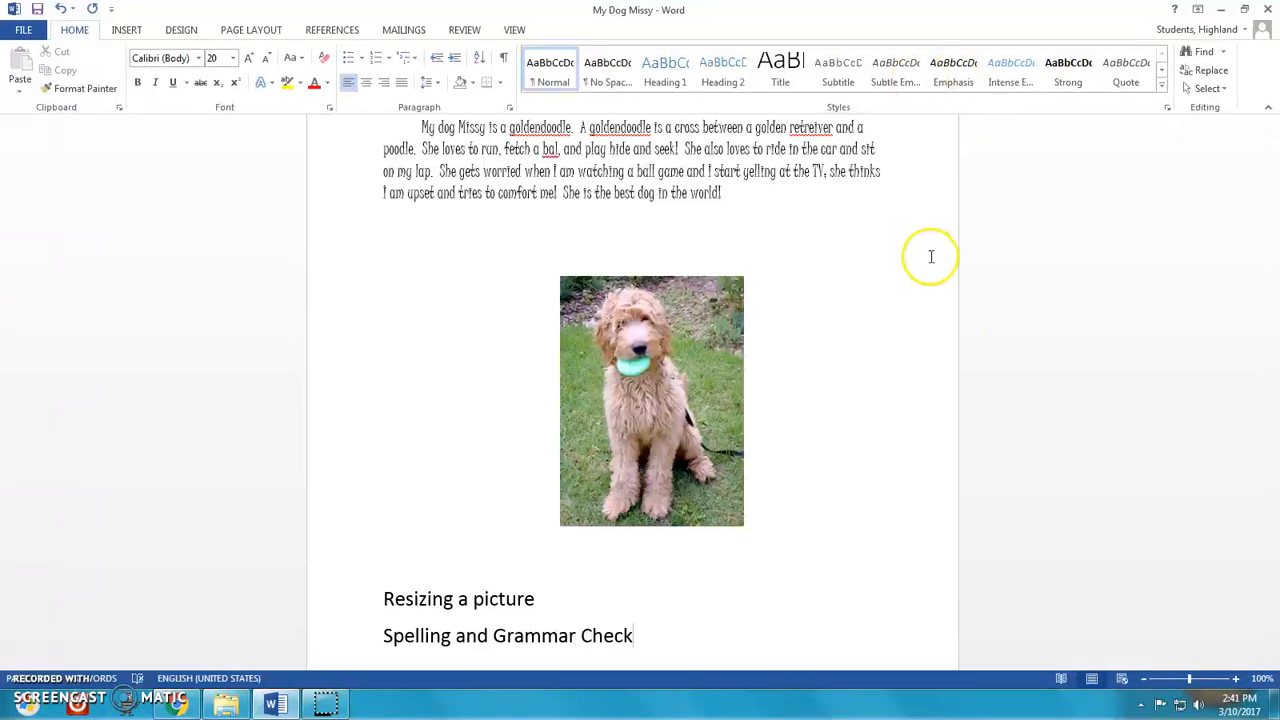
- Stretch the dog photo from its side and bottom edges, undoing each distortion
scroll(538, 330, up, 1)
scroll(538, 331, up, 1)
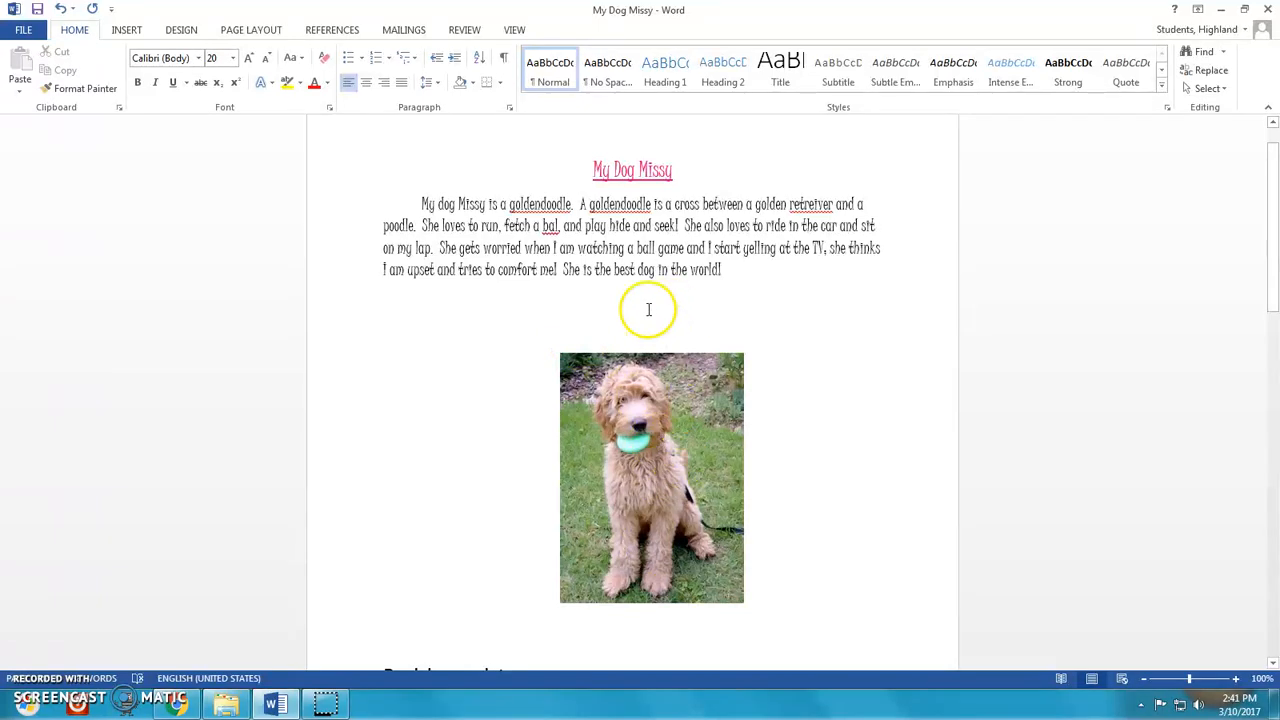
click(621, 402)
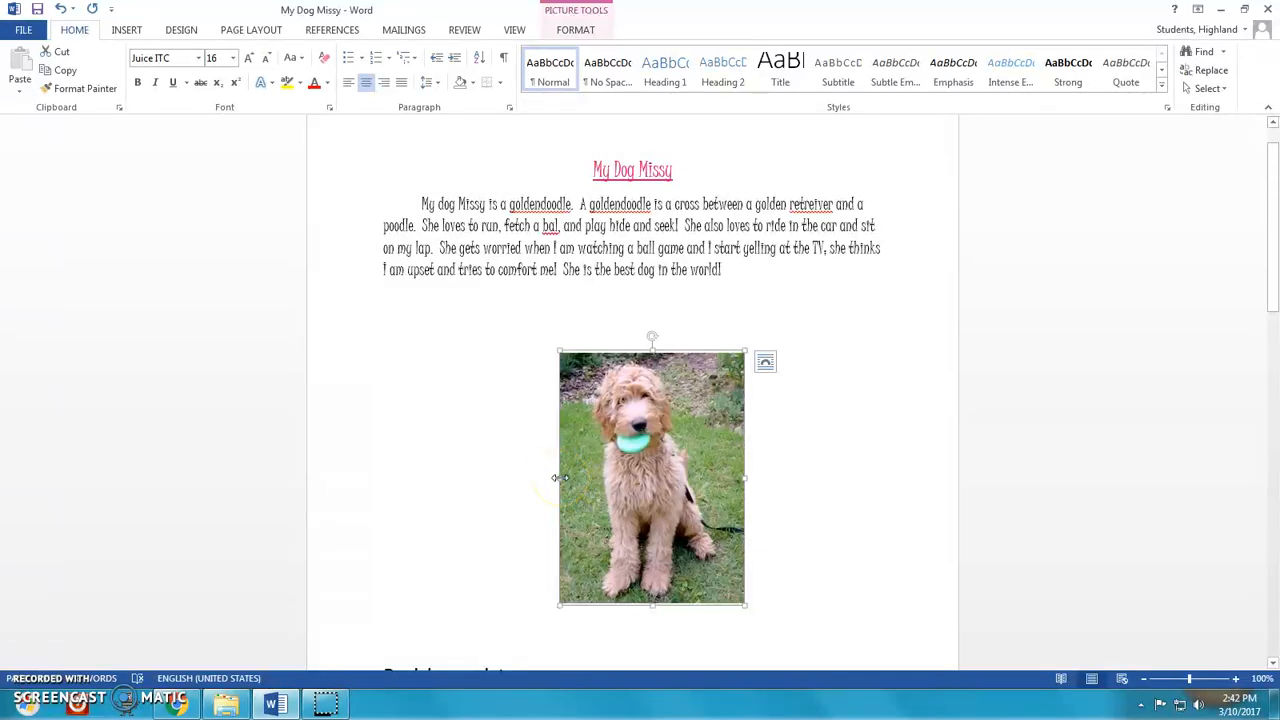
drag(557, 478, 397, 474)
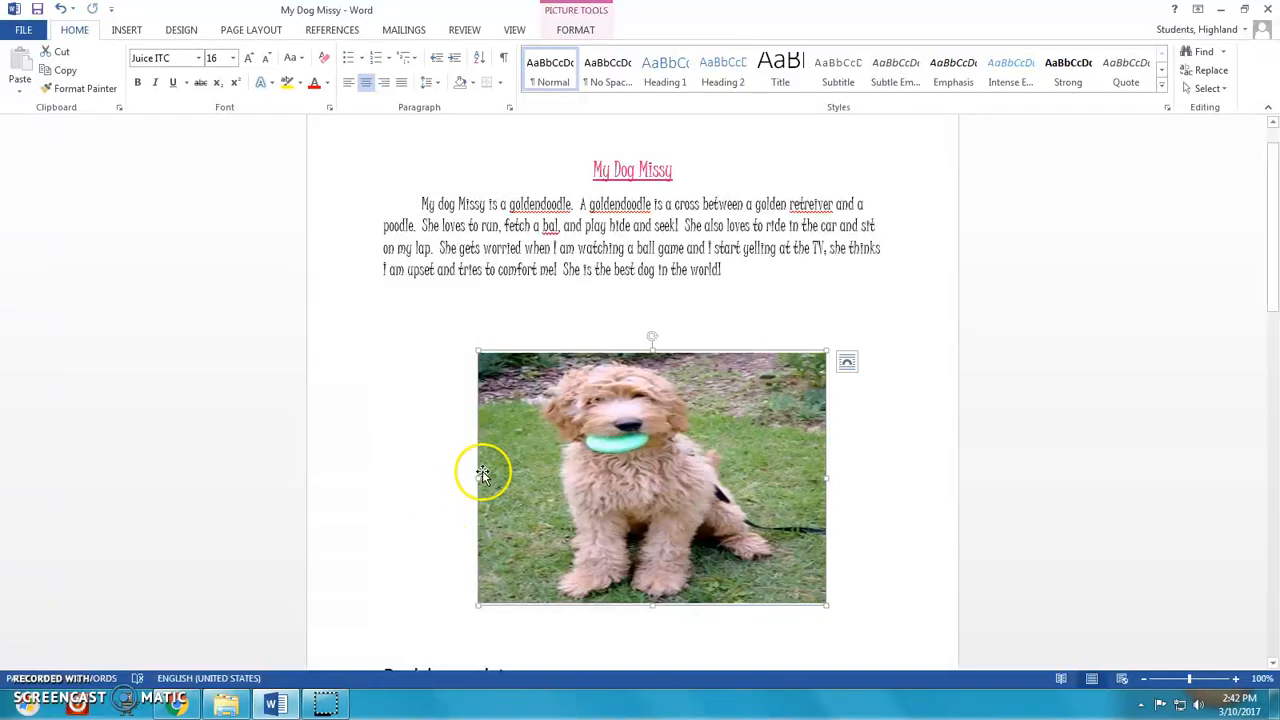
click(58, 9)
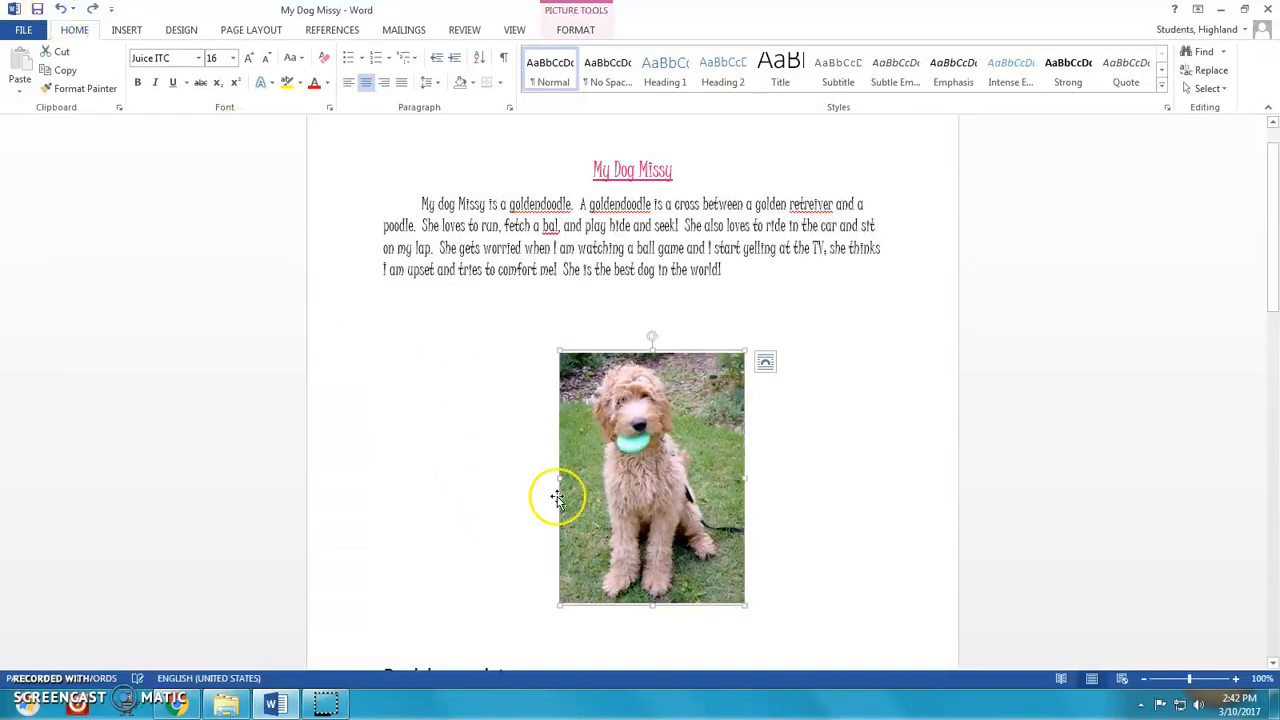
drag(651, 605, 671, 494)
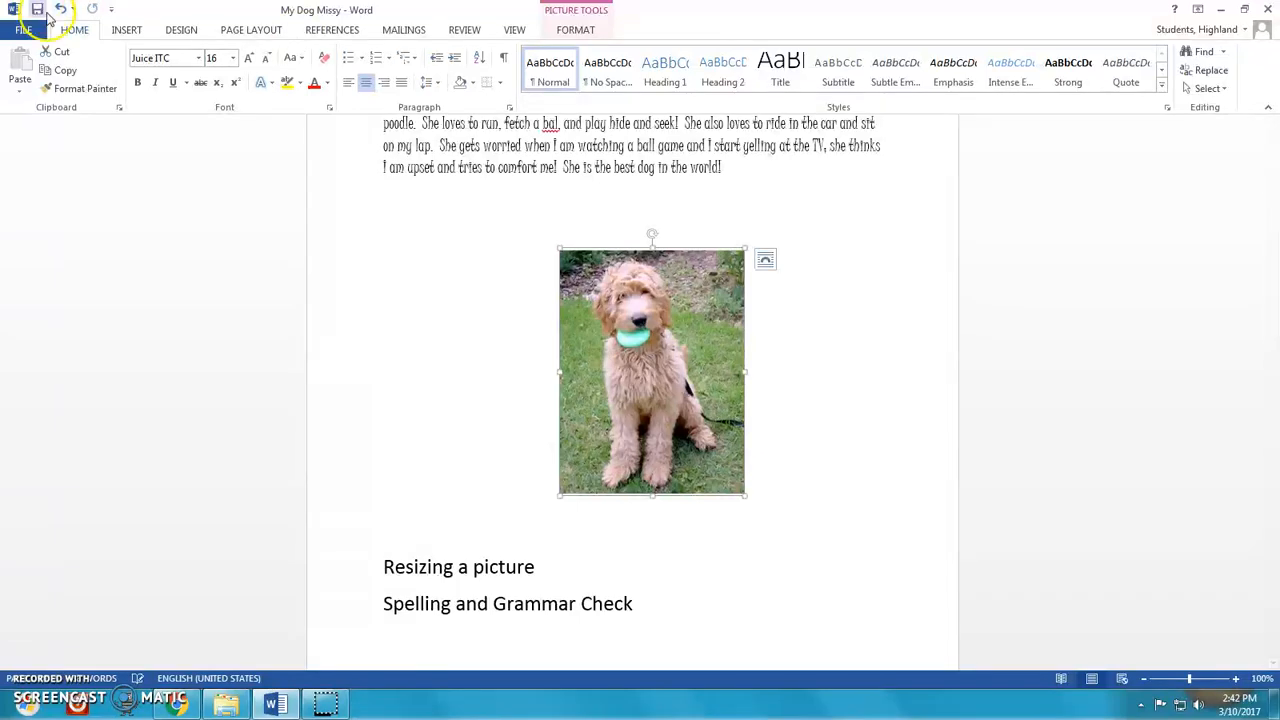
click(59, 10)
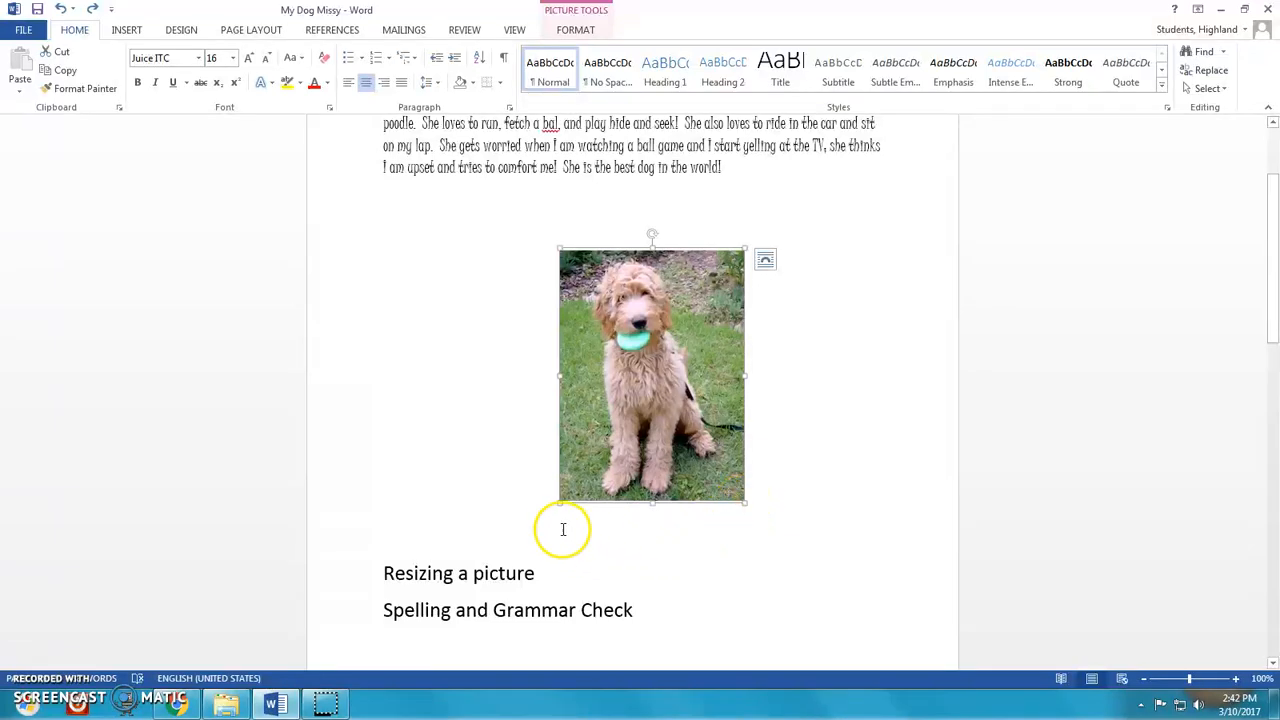
- Resize the dog photo proportionally from a corner handle to a slightly smaller size, and save the document
drag(558, 503, 500, 583)
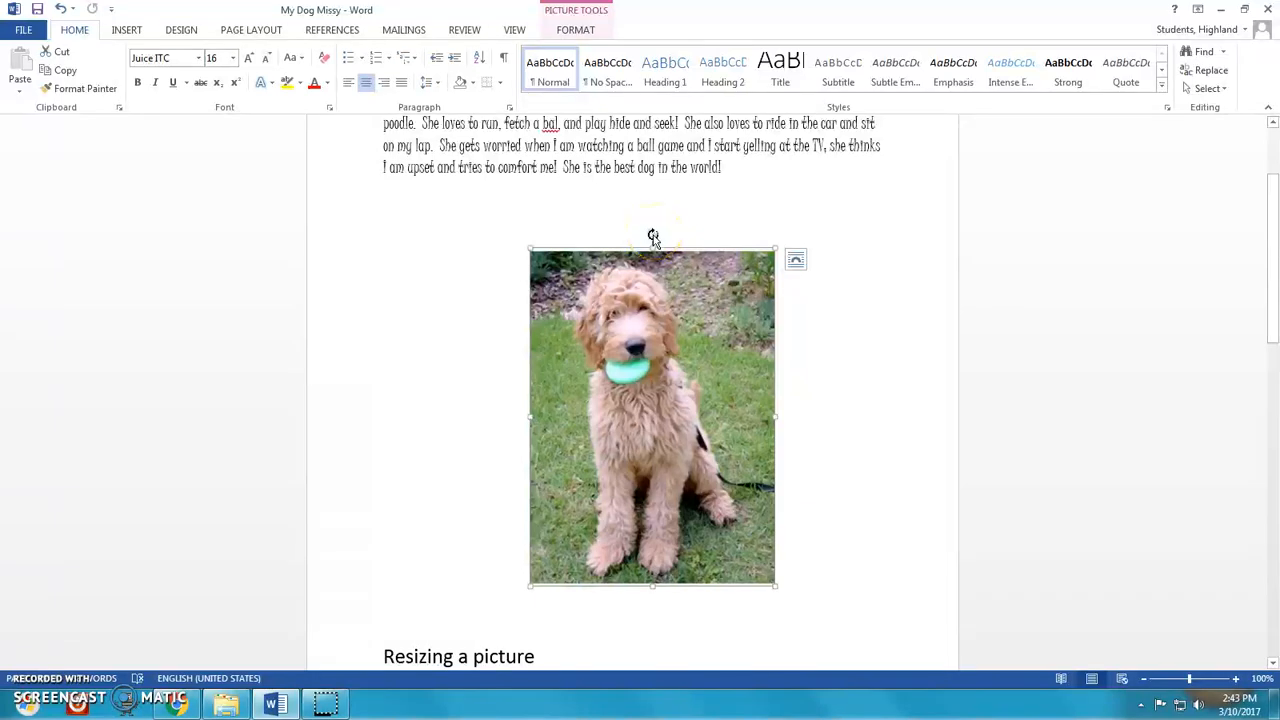
drag(653, 236, 650, 307)
drag(775, 587, 543, 434)
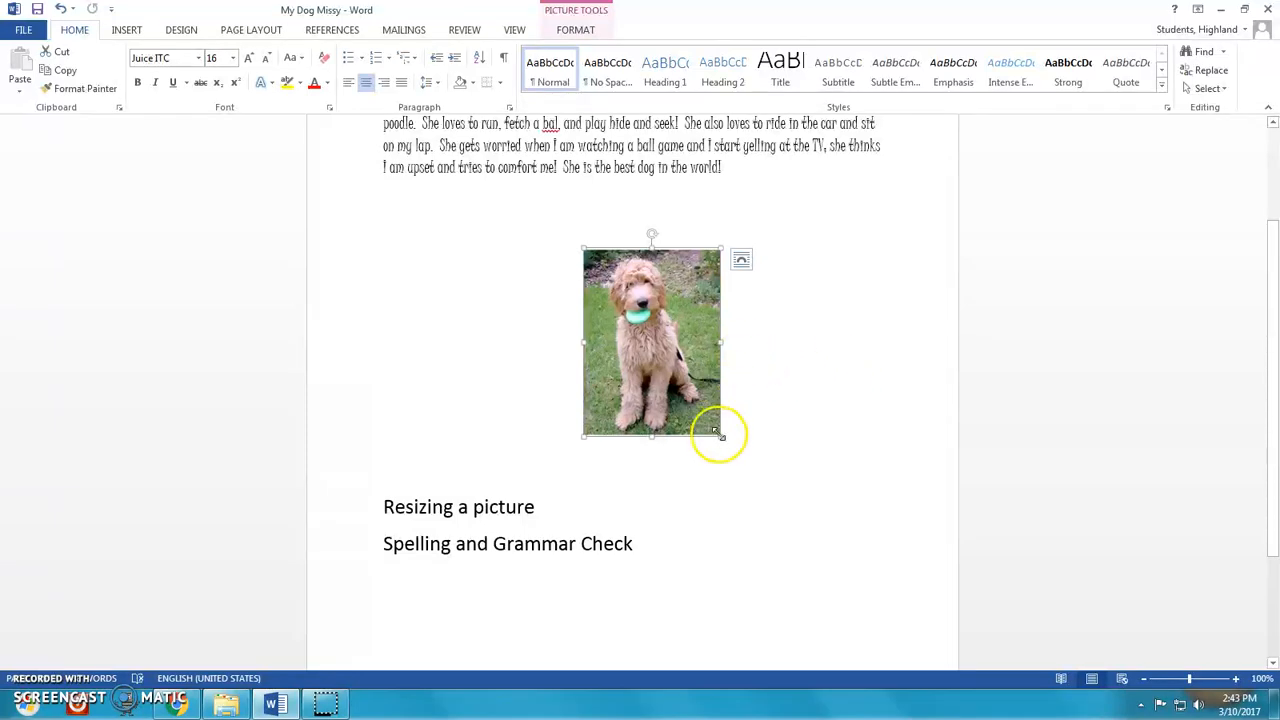
drag(719, 433, 734, 466)
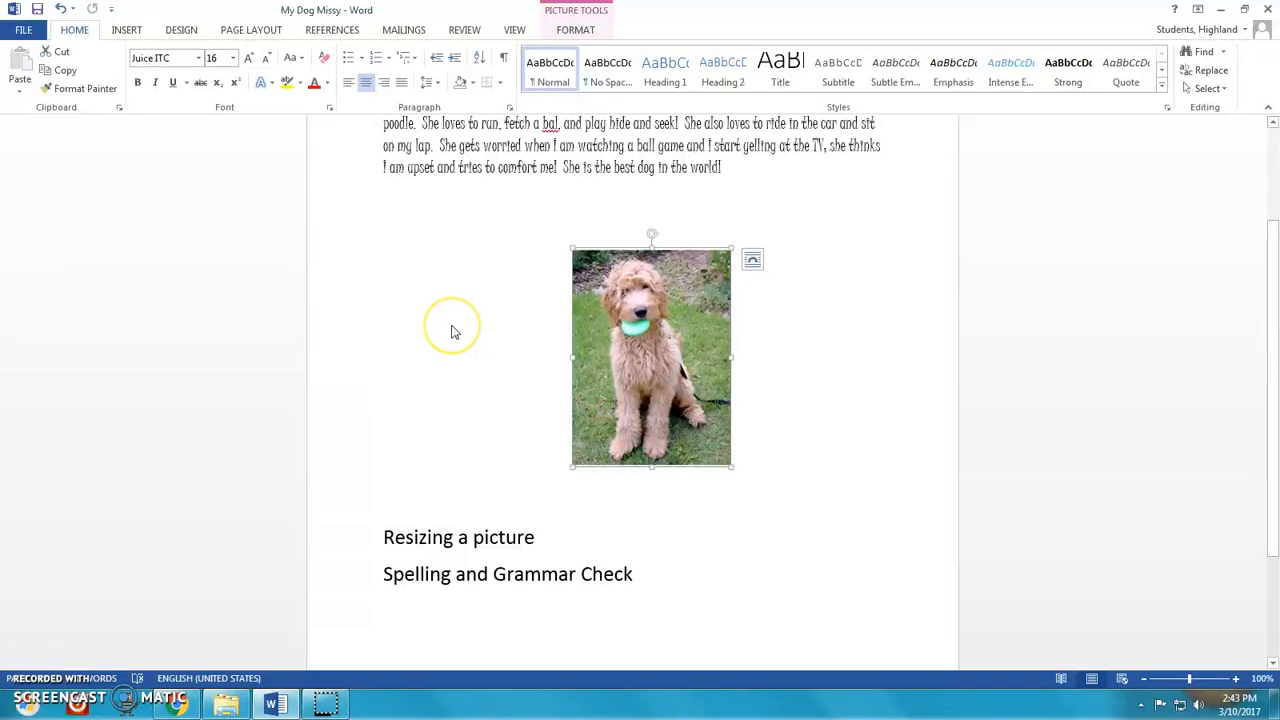
click(38, 9)
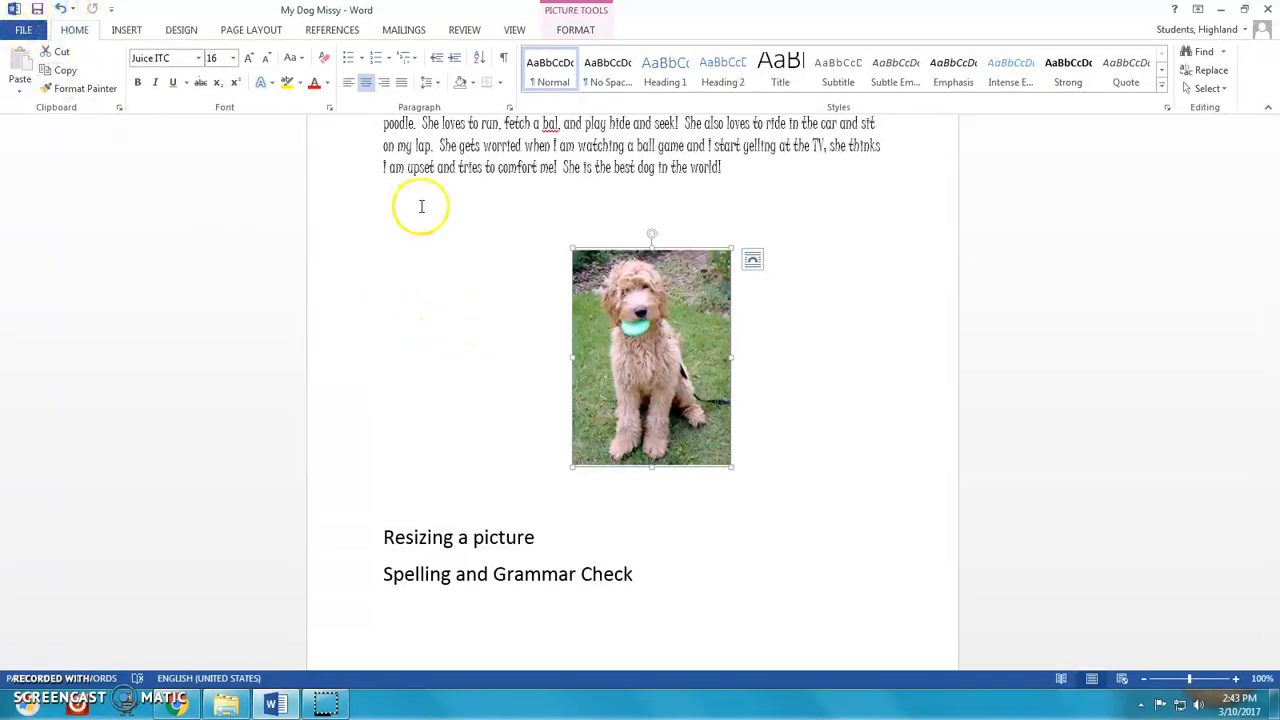
- Cut the dog photo out of the document, then undo the cut
scroll(780, 370, up, 2)
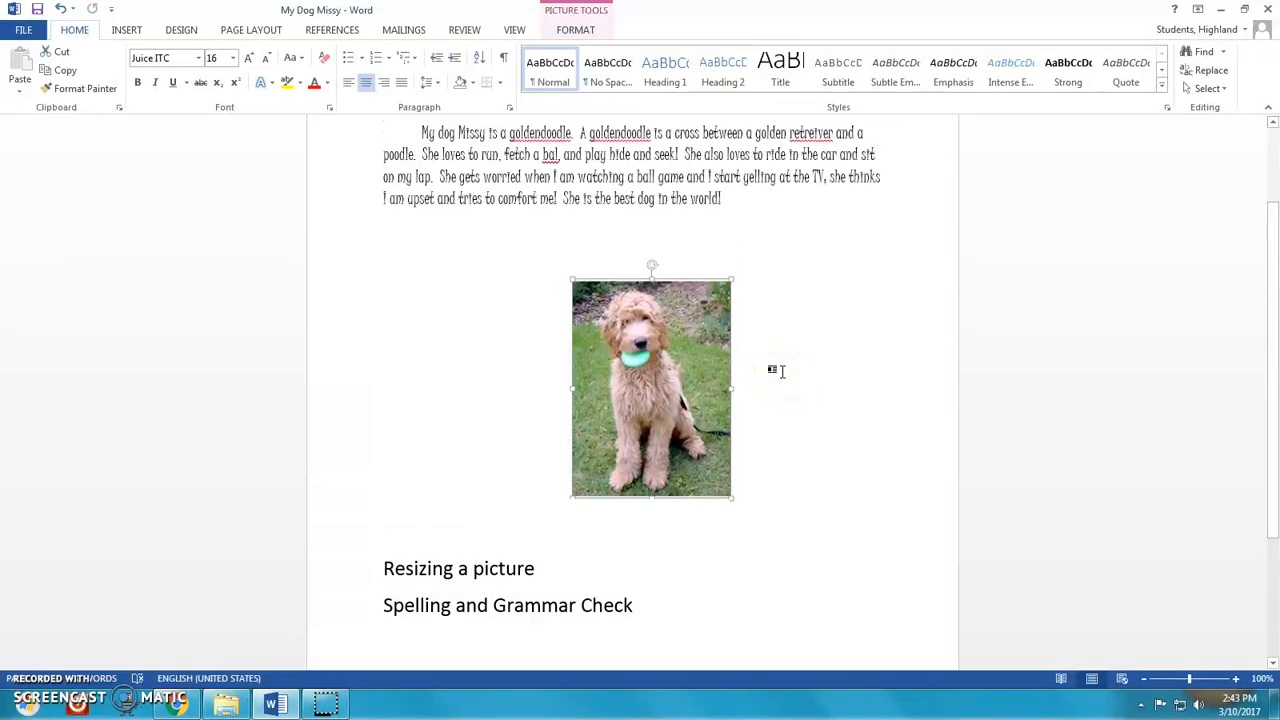
click(632, 362)
click(620, 395)
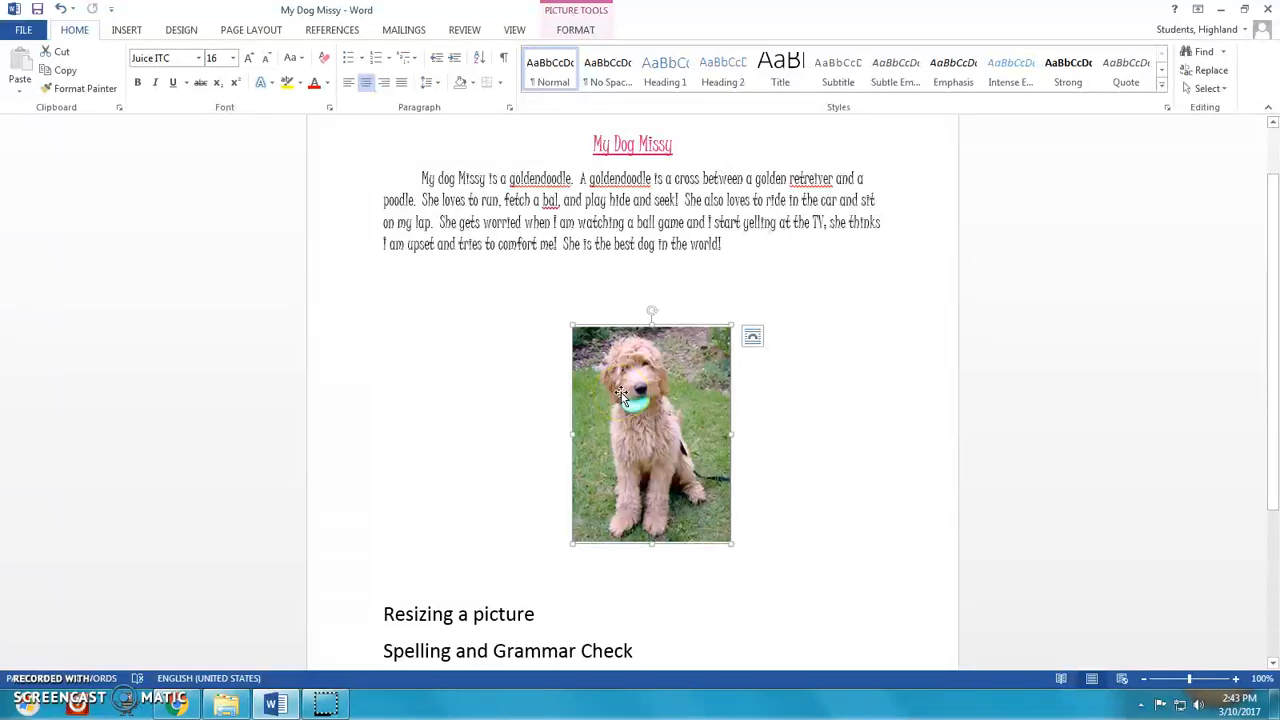
right_click(621, 395)
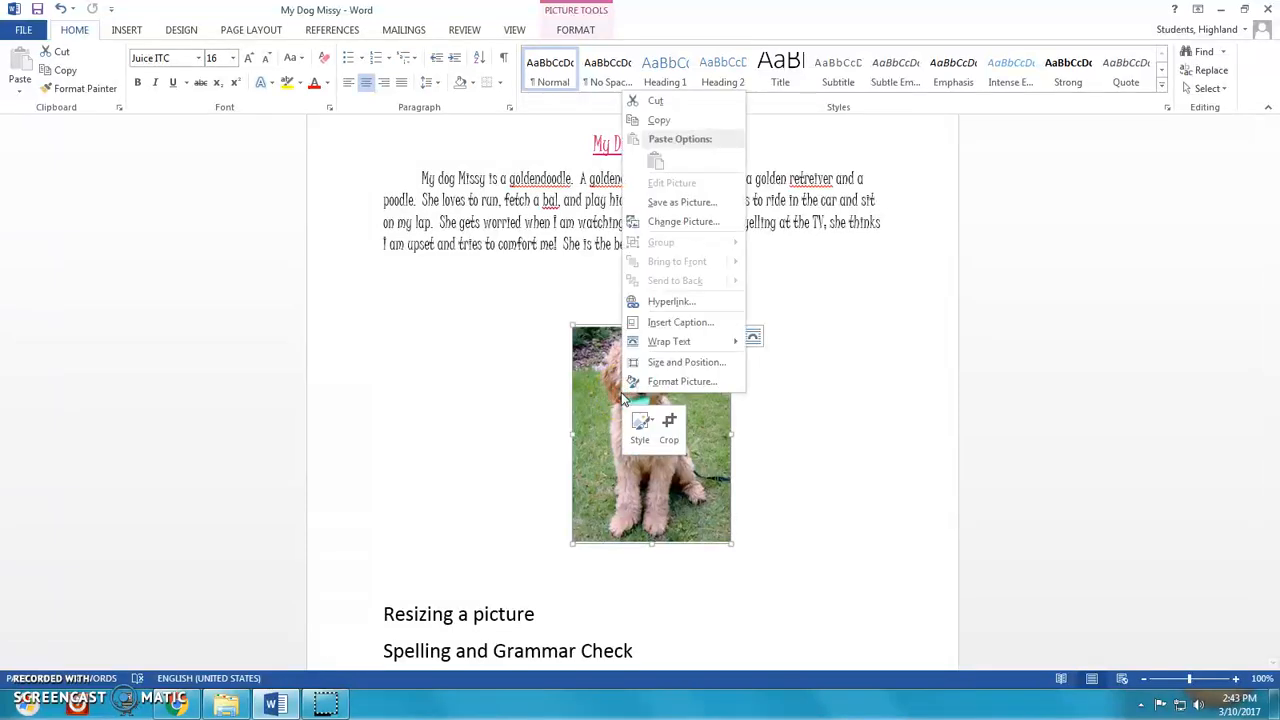
click(659, 102)
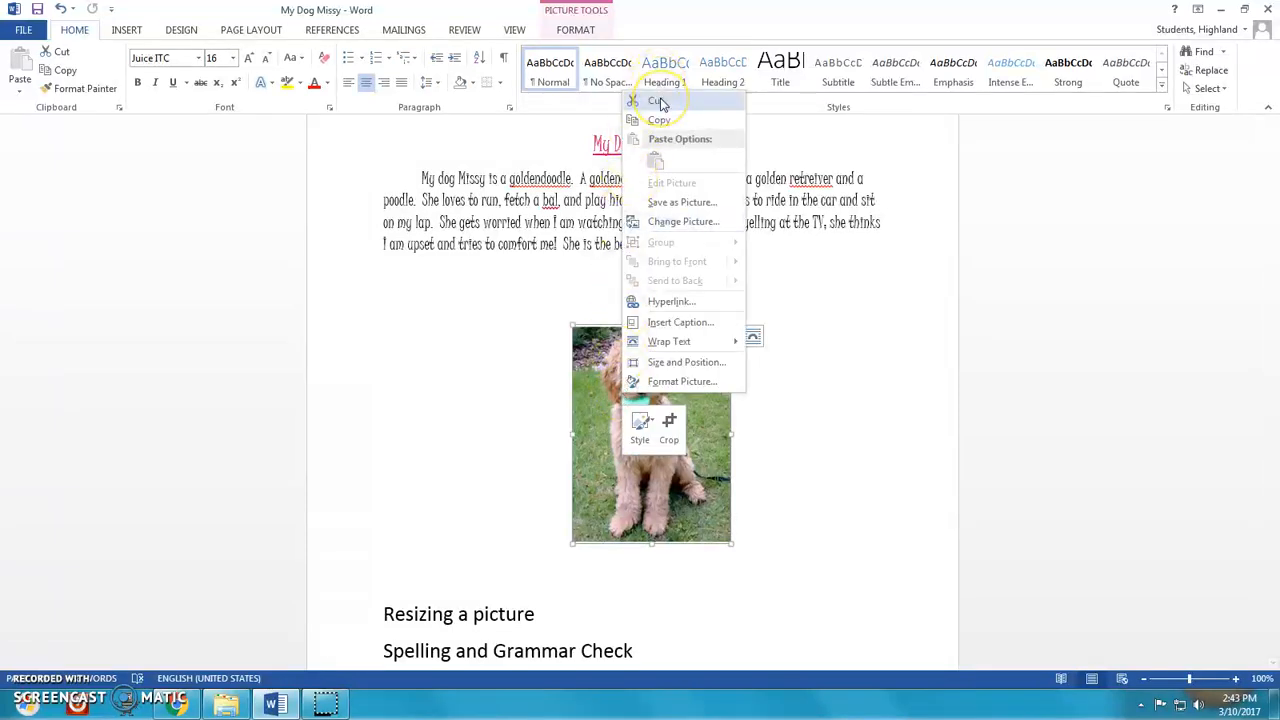
click(659, 102)
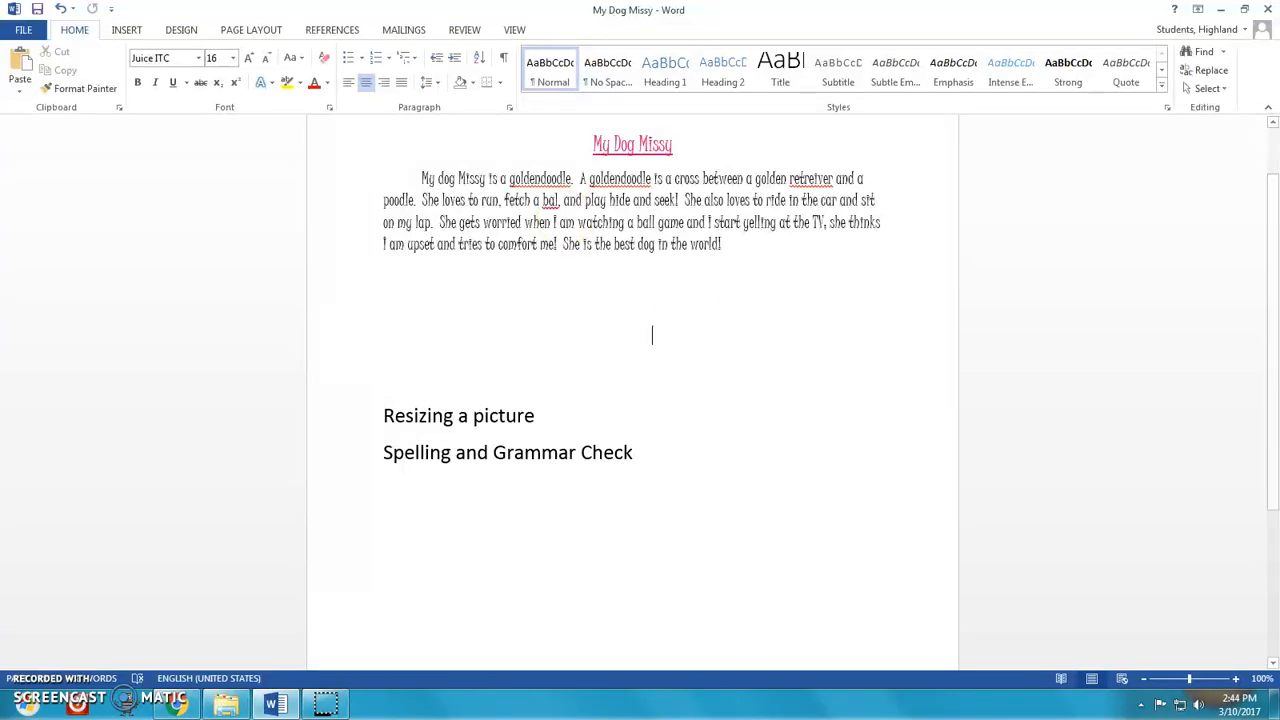
click(61, 12)
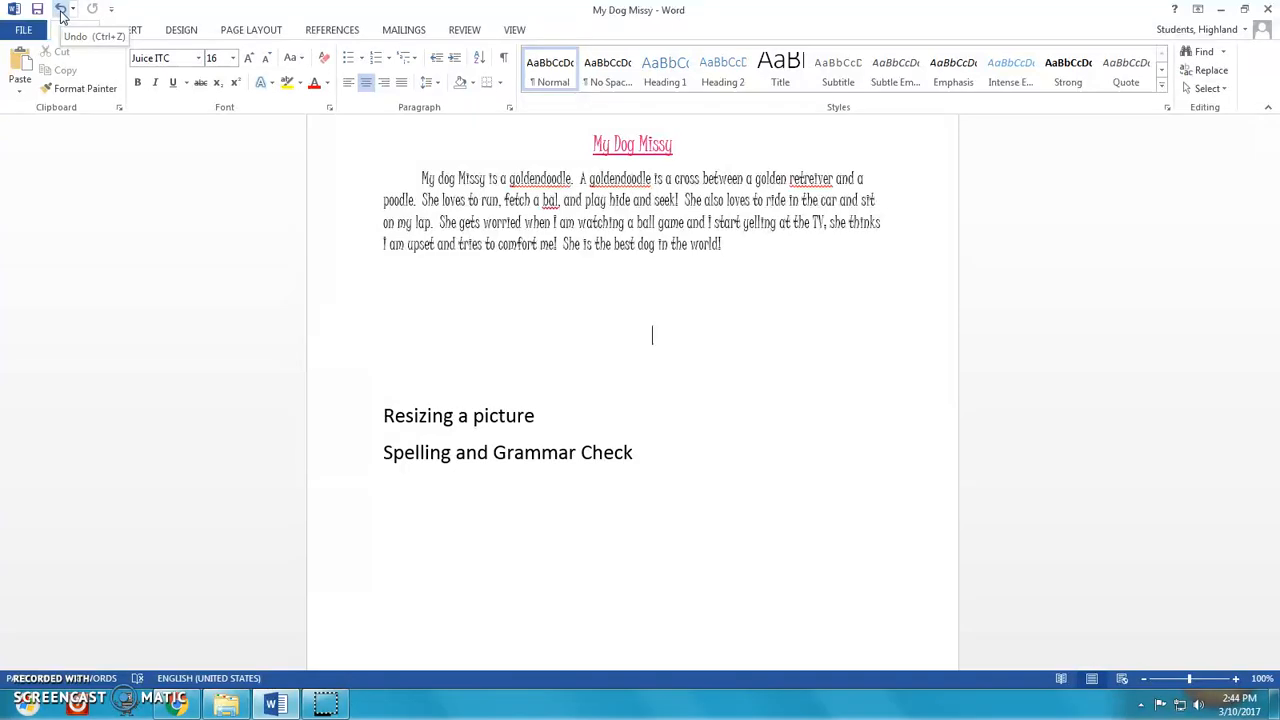
click(61, 12)
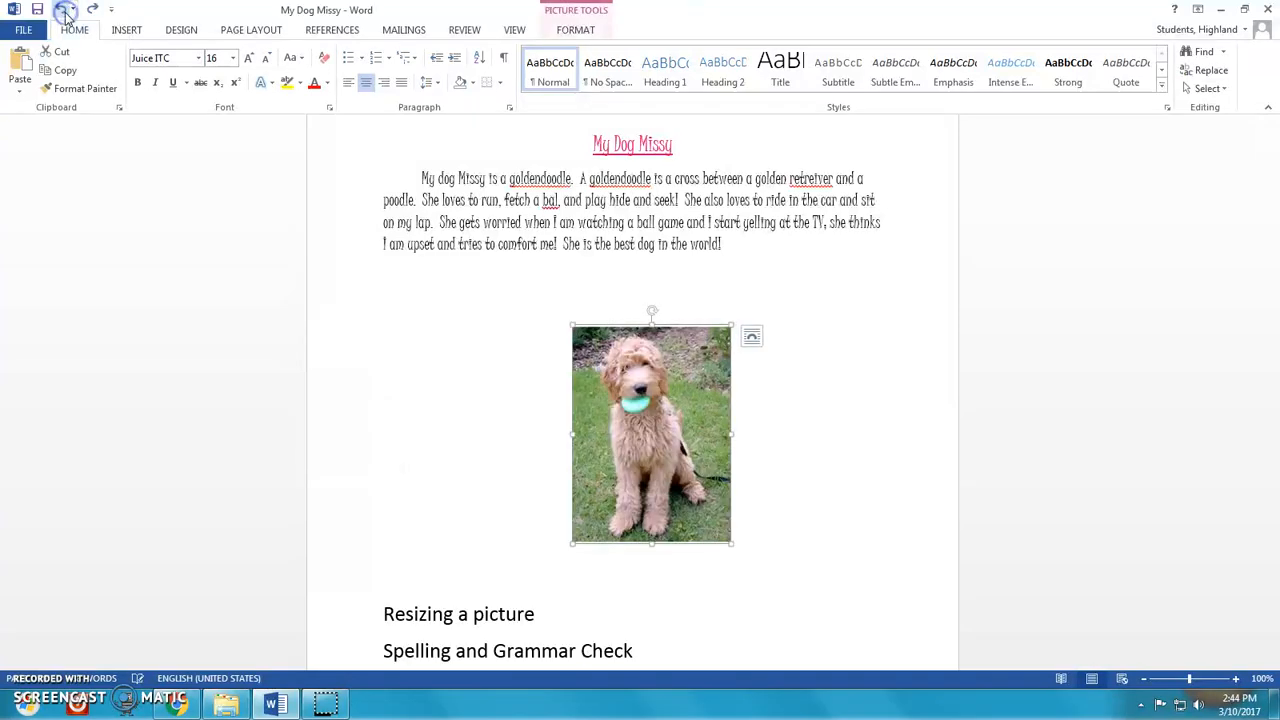
- Delete the 'Resizing a picture' line from the list under the photo
click(843, 445)
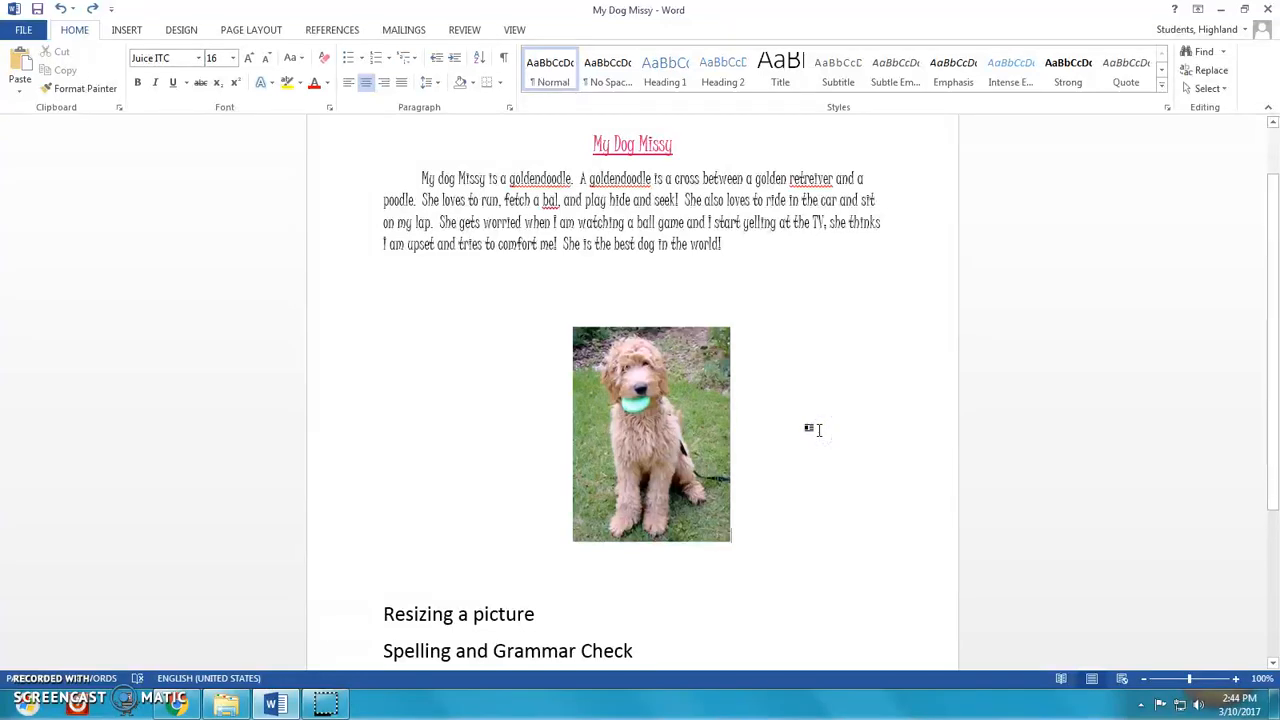
scroll(816, 430, down, 1)
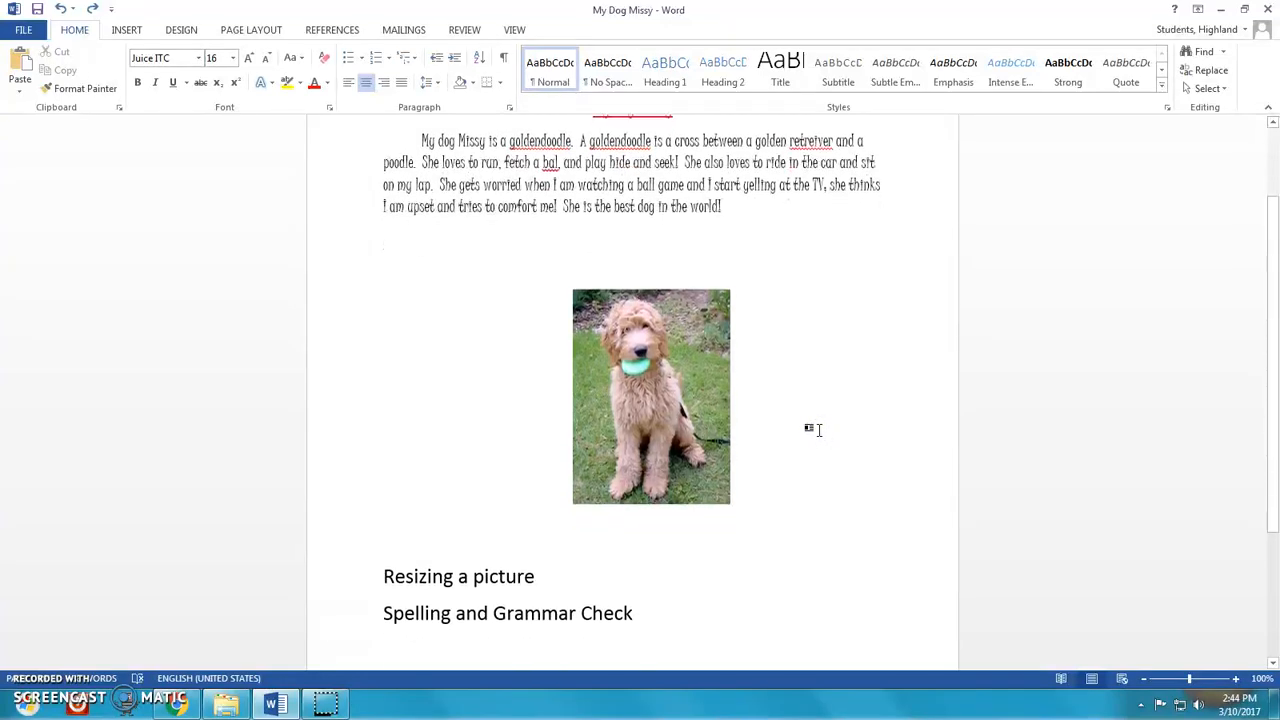
click(538, 574)
key(BackSpace)
key(BackSpace)
key(BackSpace)
key(BackSpace)
key(BackSpace)
key(BackSpace)
key(BackSpace)
key(BackSpace)
key(BackSpace)
key(BackSpace)
key(BackSpace)
key(BackSpace)
key(BackSpace)
key(BackSpace)
key(BackSpace)
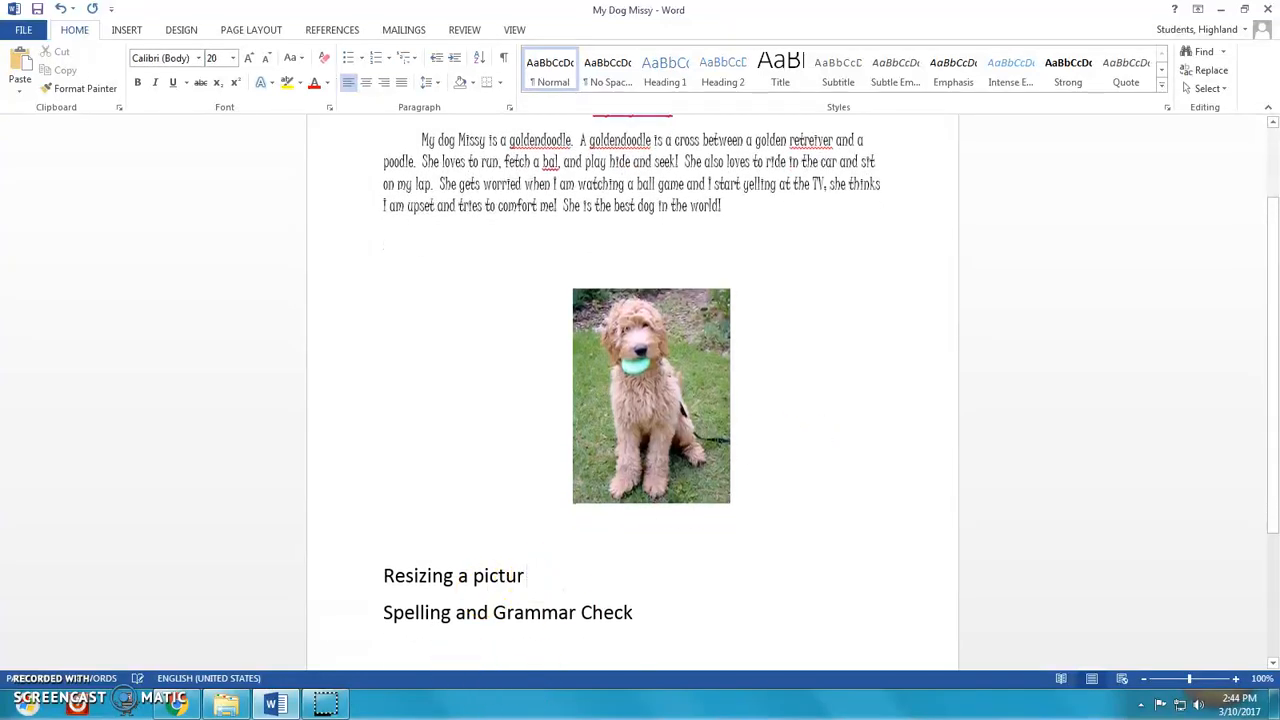
key(BackSpace)
key(BackSpace)
key(BackSpace)
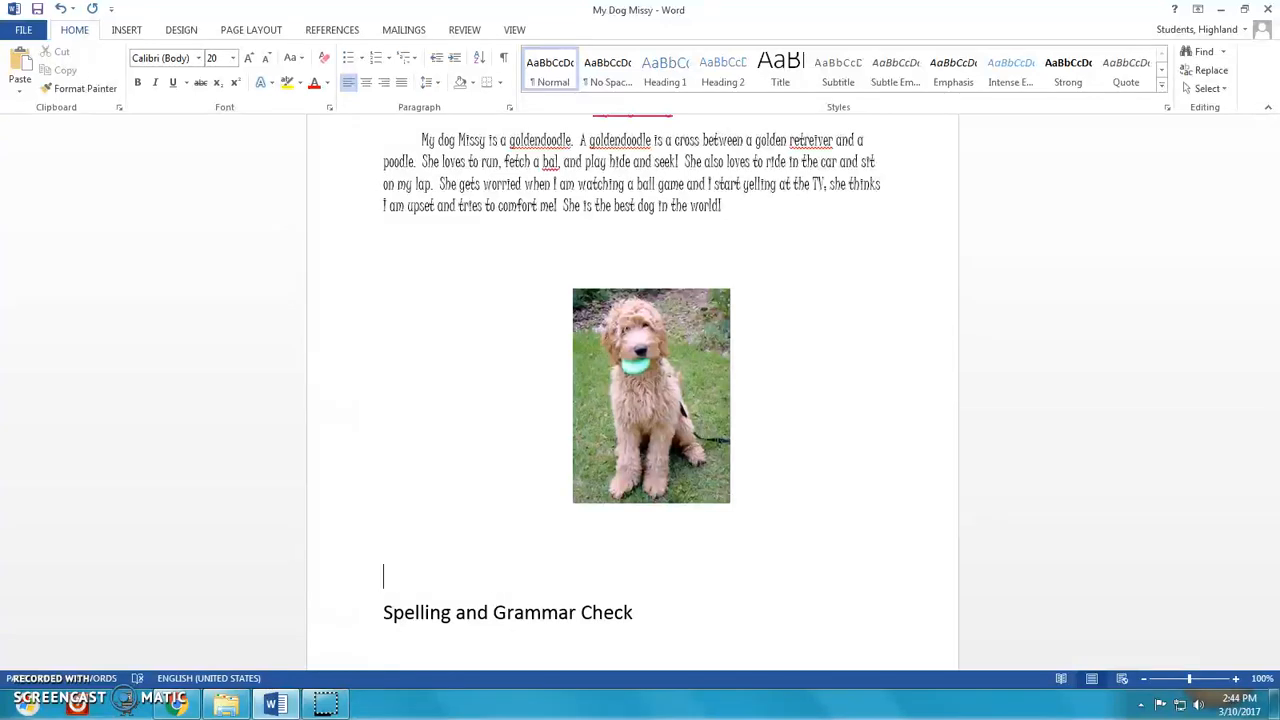
key(Delete)
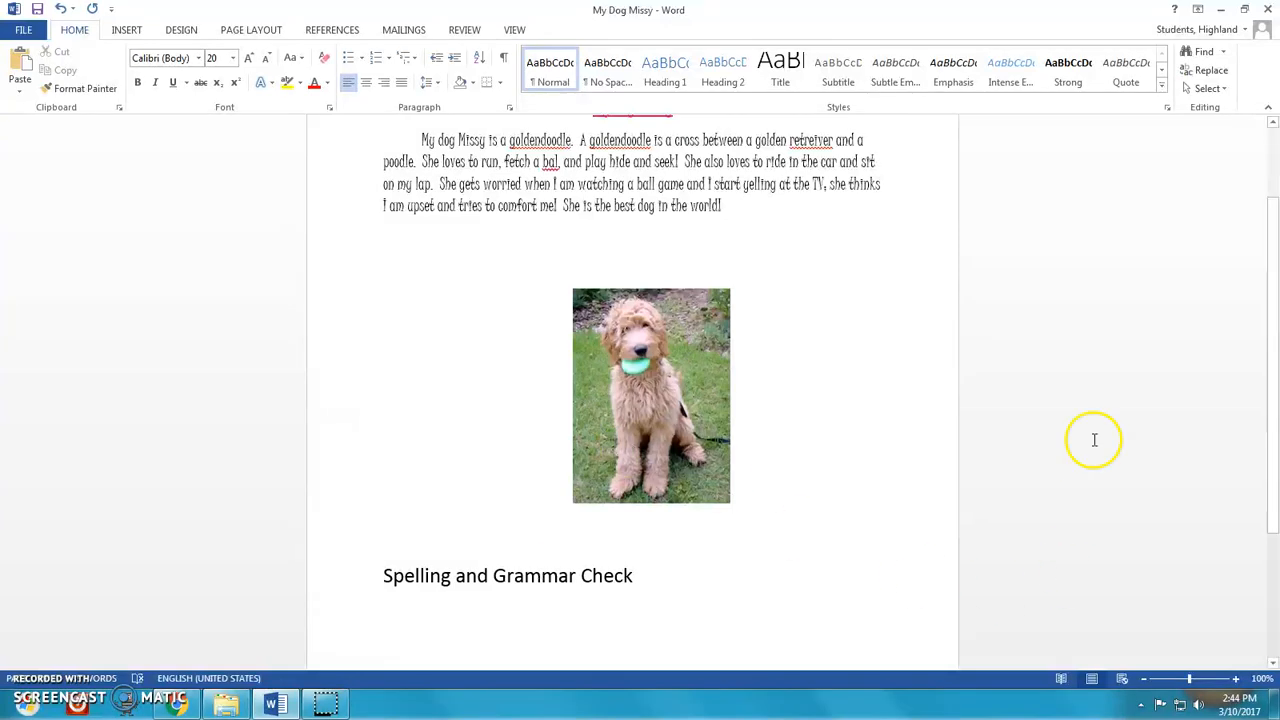
- Add a new line under the 'My Dog Missy' title reading 'By' followed by the author's full name
scroll(1111, 314, up, 2)
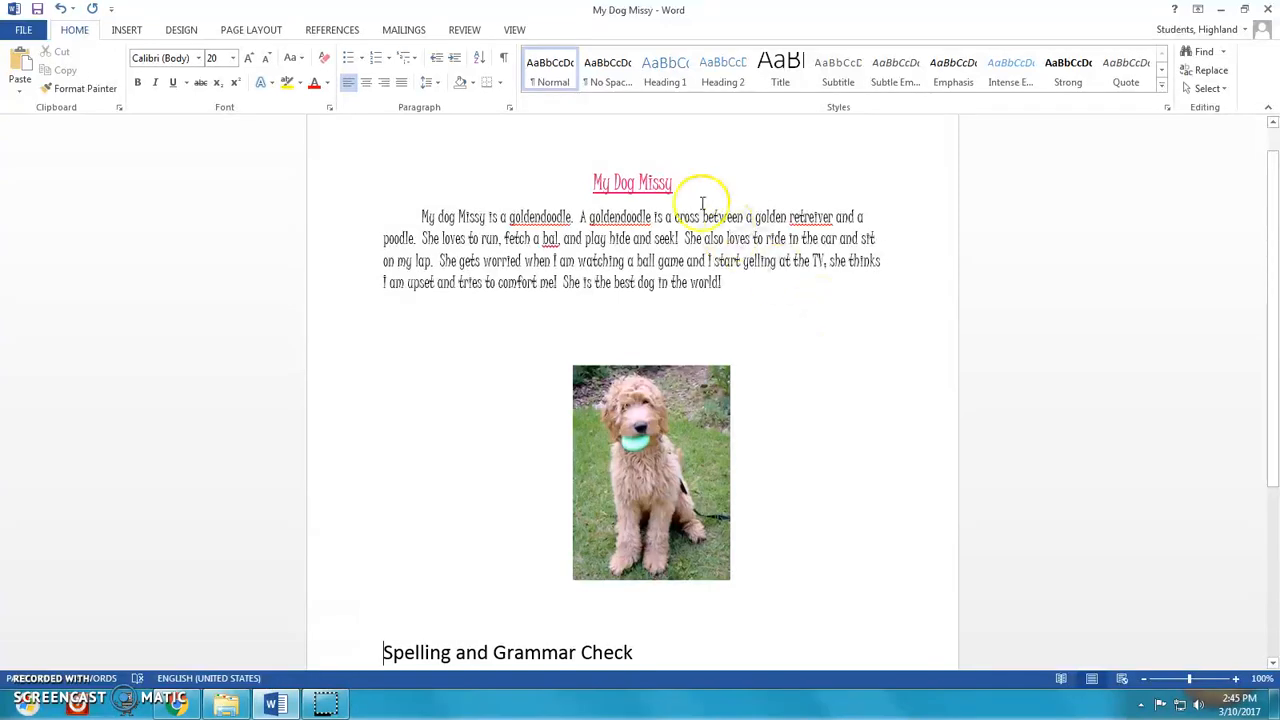
click(680, 183)
key(Return)
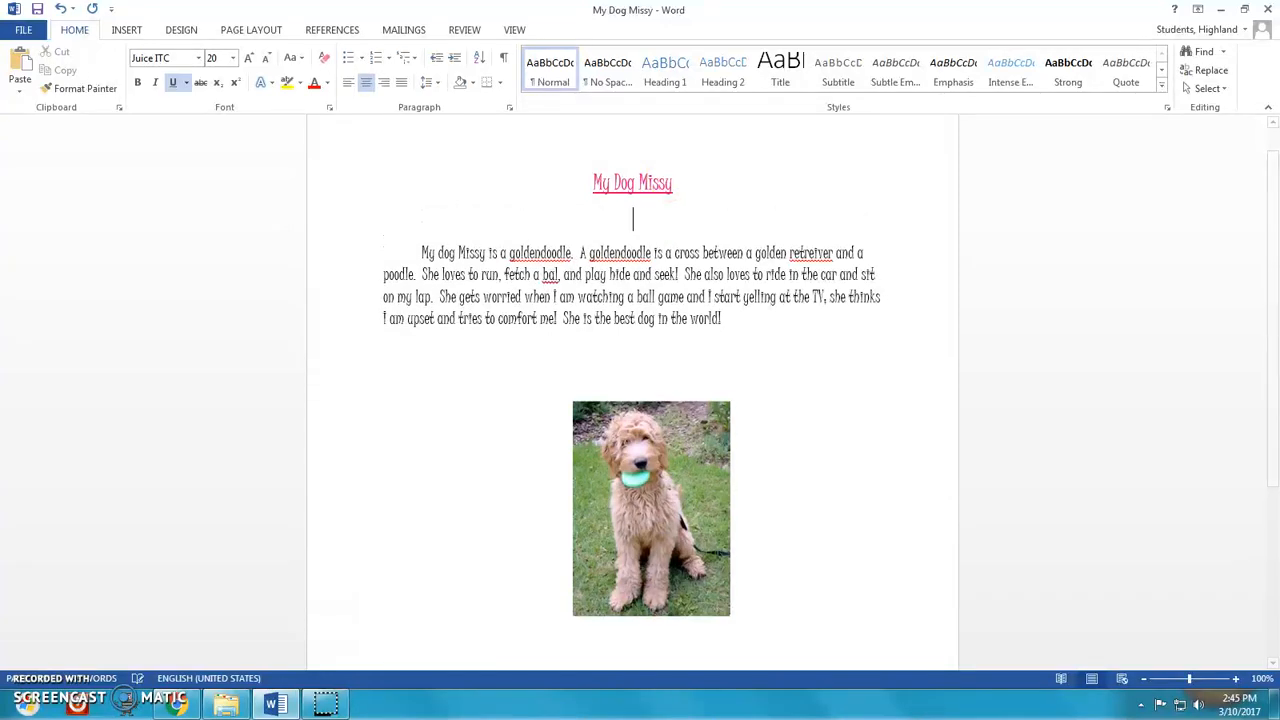
text(By I)
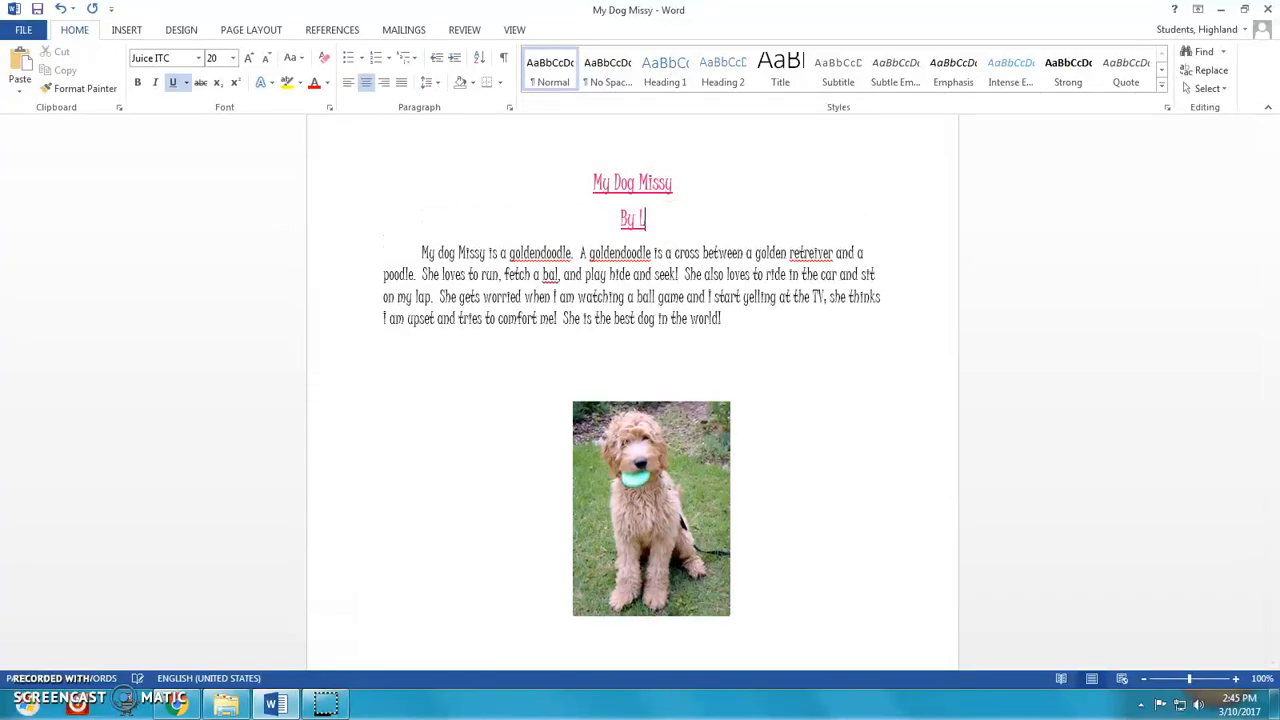
text(aurie)
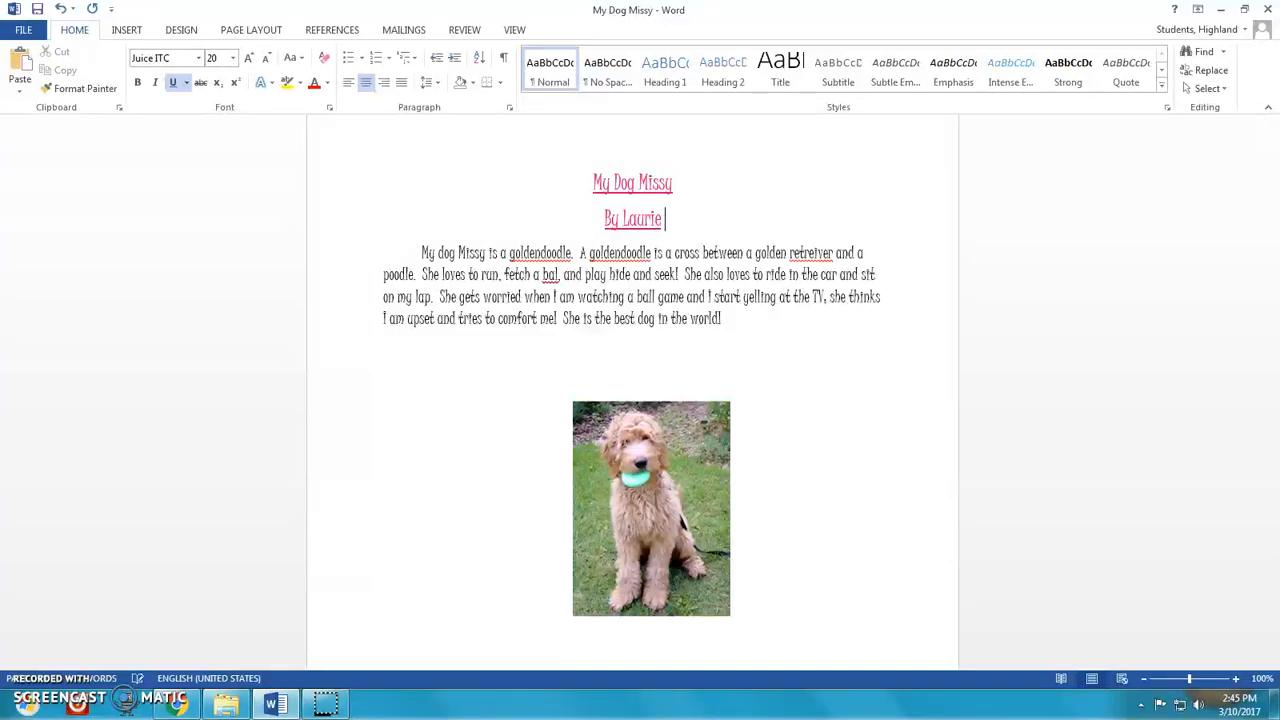
text( CAmpb)
key(BackSpace)
key(BackSpace)
key(BackSpace)
key(BackSpace)
text(am)
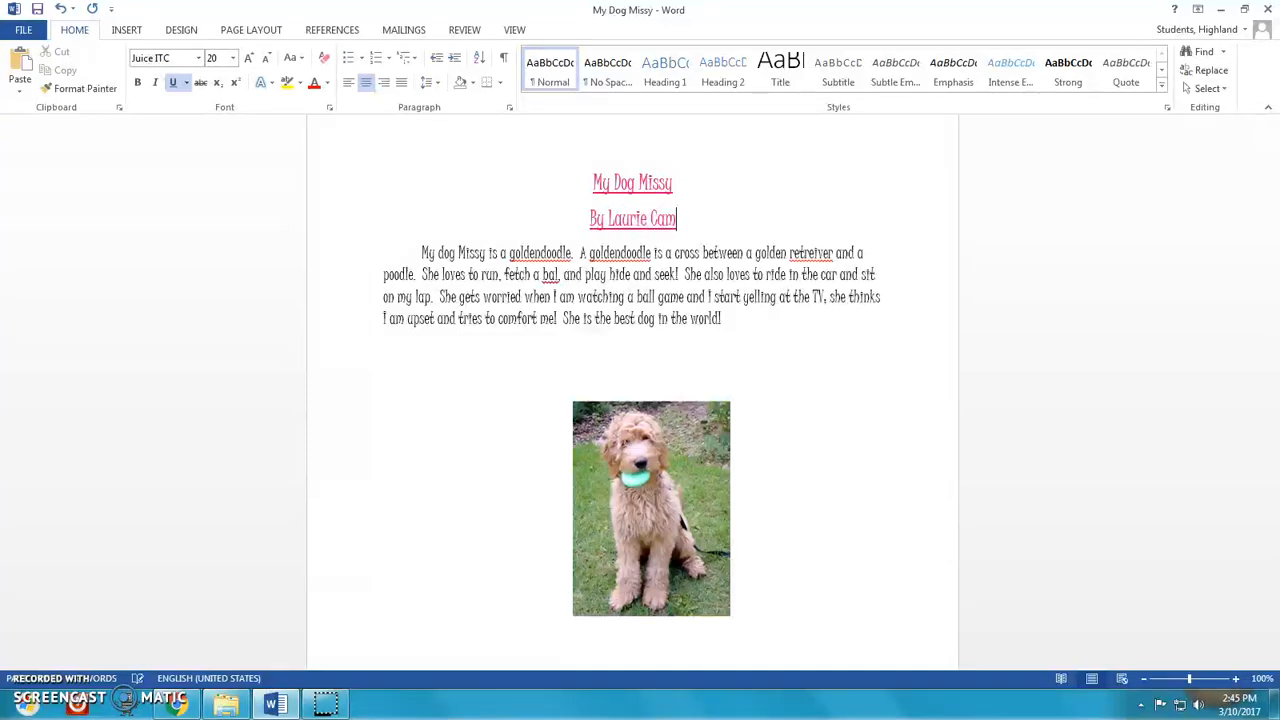
text(pbell)
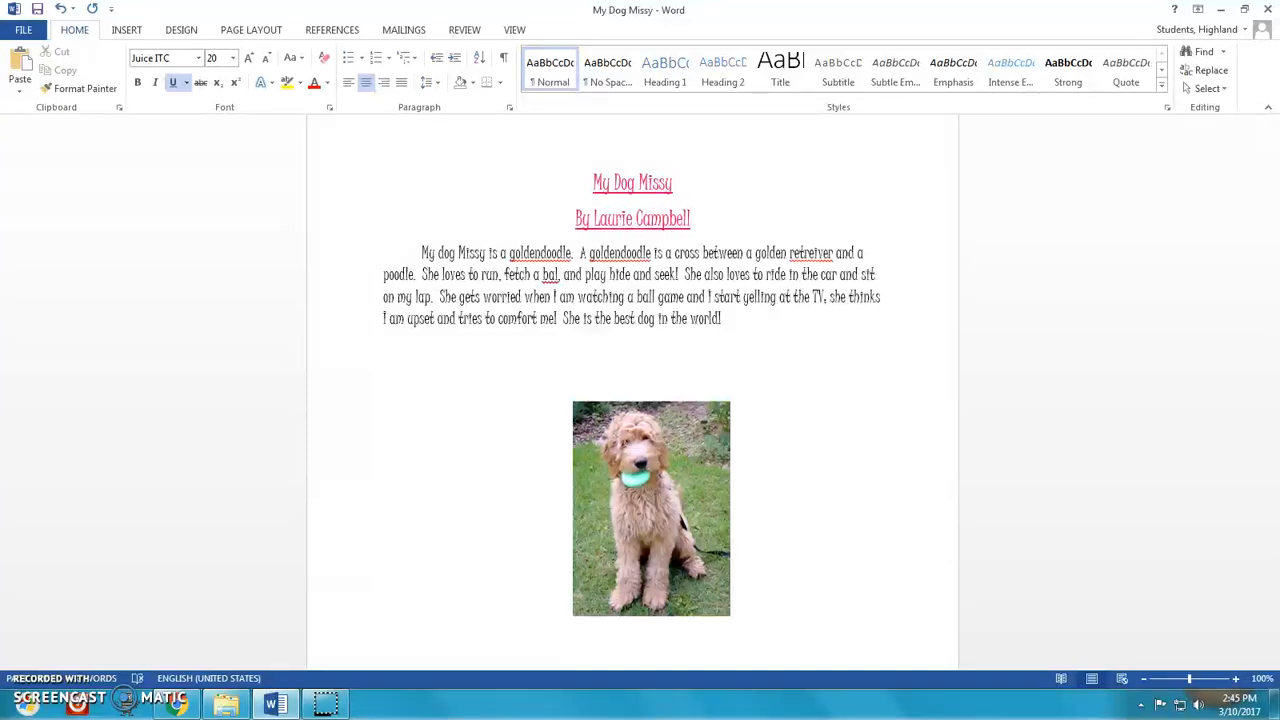
- Remove the underline from the byline under the title
drag(714, 216, 577, 222)
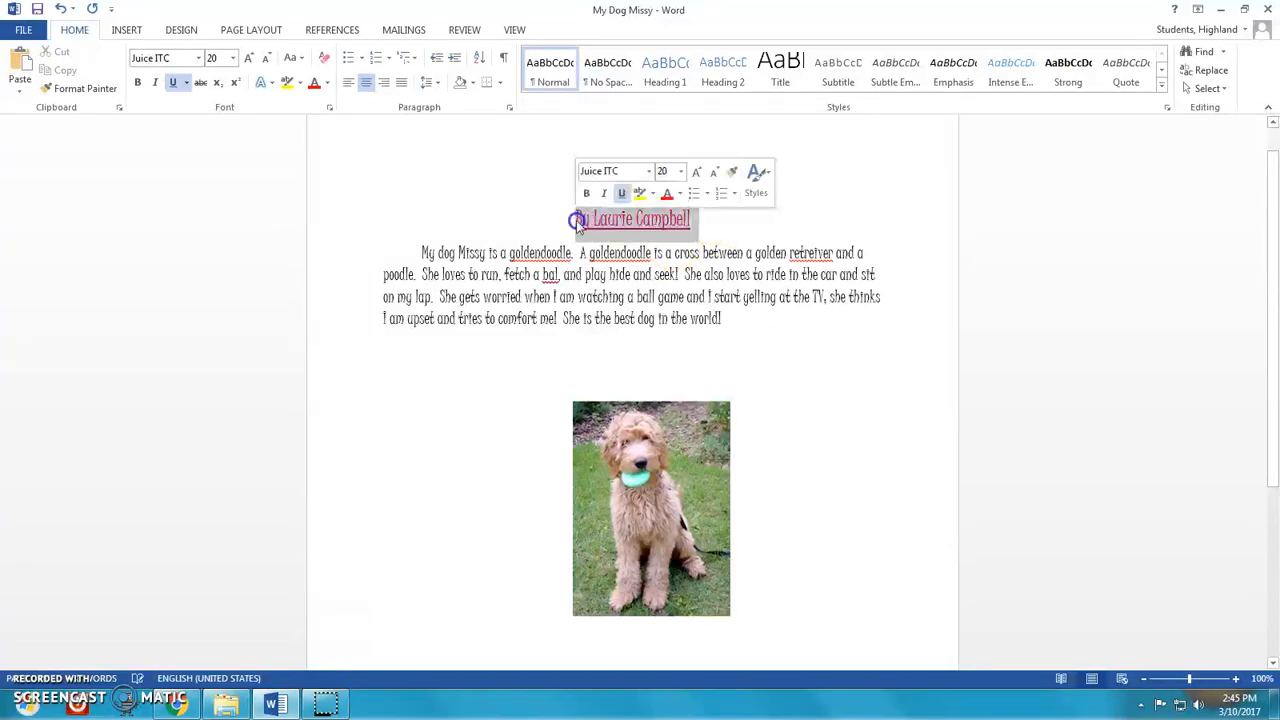
click(172, 82)
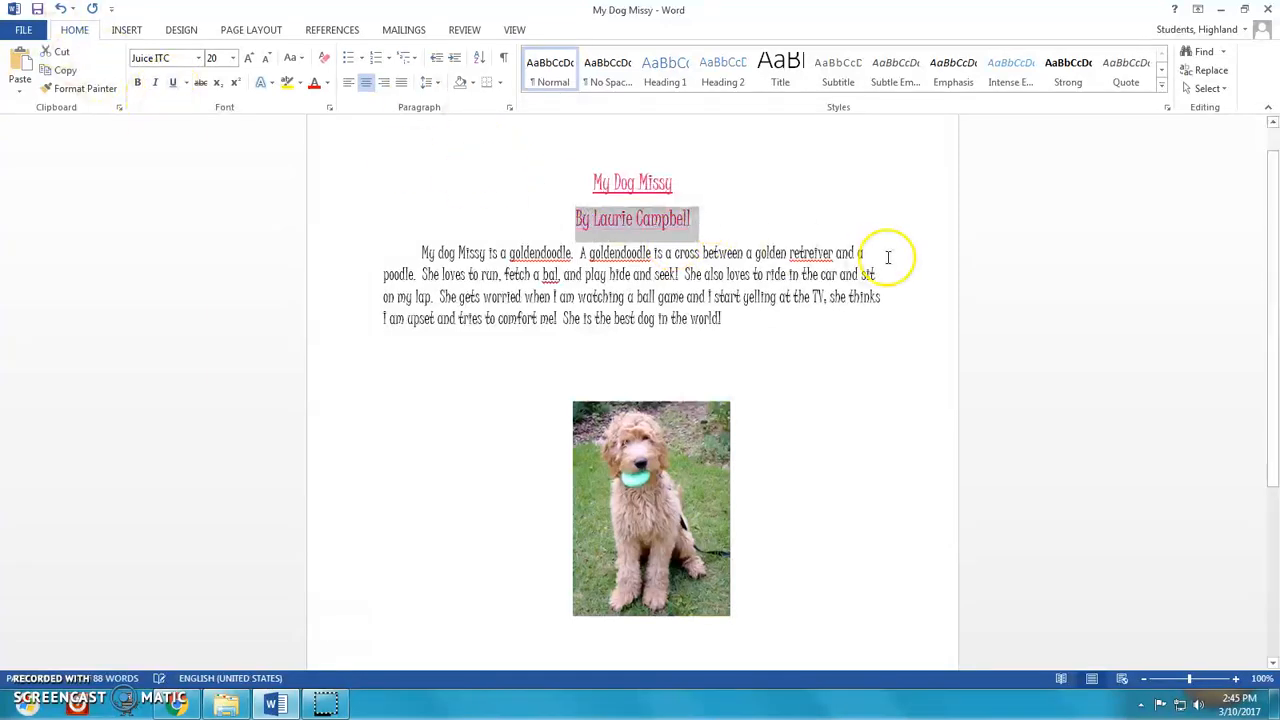
click(650, 228)
click(483, 274)
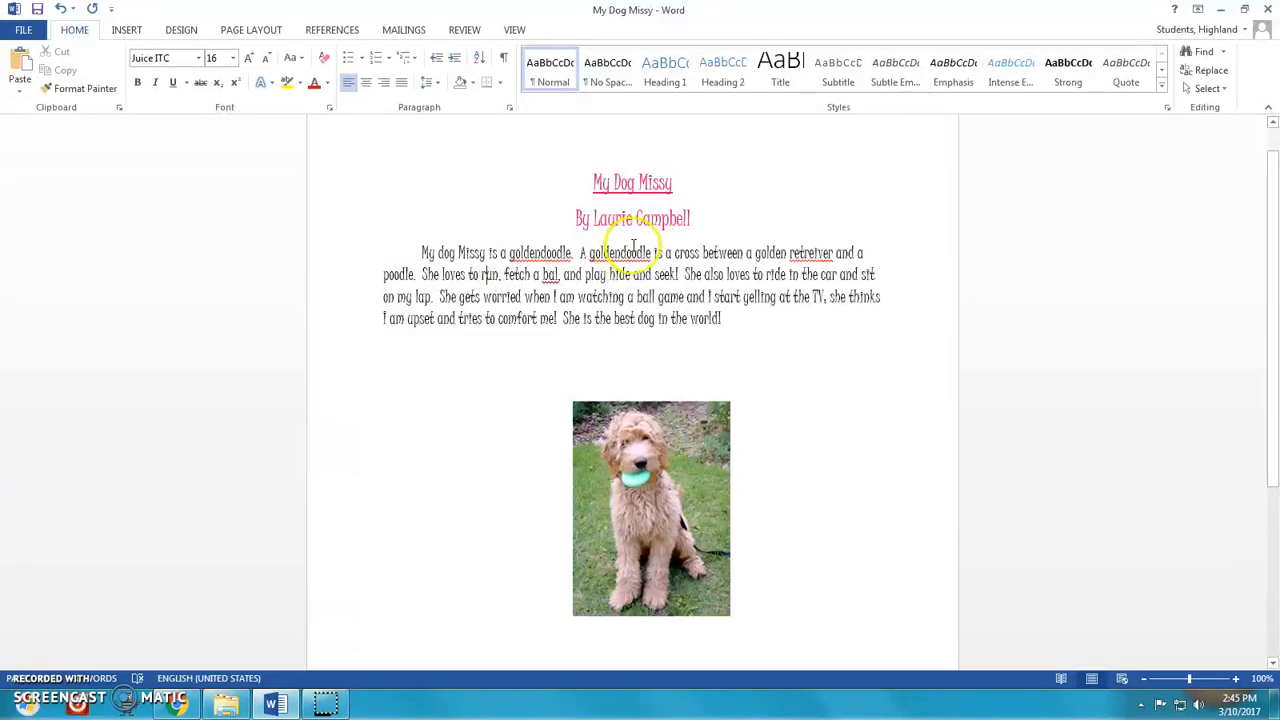
click(647, 295)
click(691, 218)
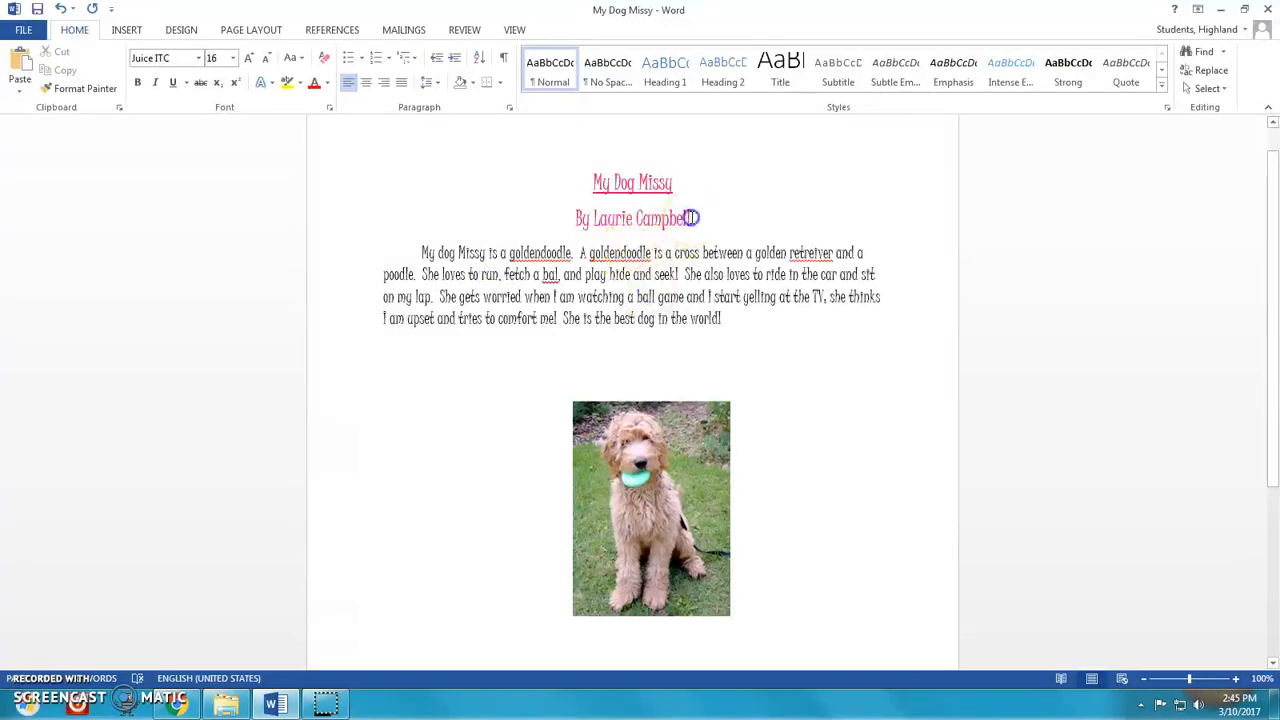
- Delete the entire byline under the 'My Dog Missy' title
key(BackSpace)
key(BackSpace)
key(BackSpace)
key(BackSpace)
key(BackSpace)
key(BackSpace)
key(BackSpace)
key(BackSpace)
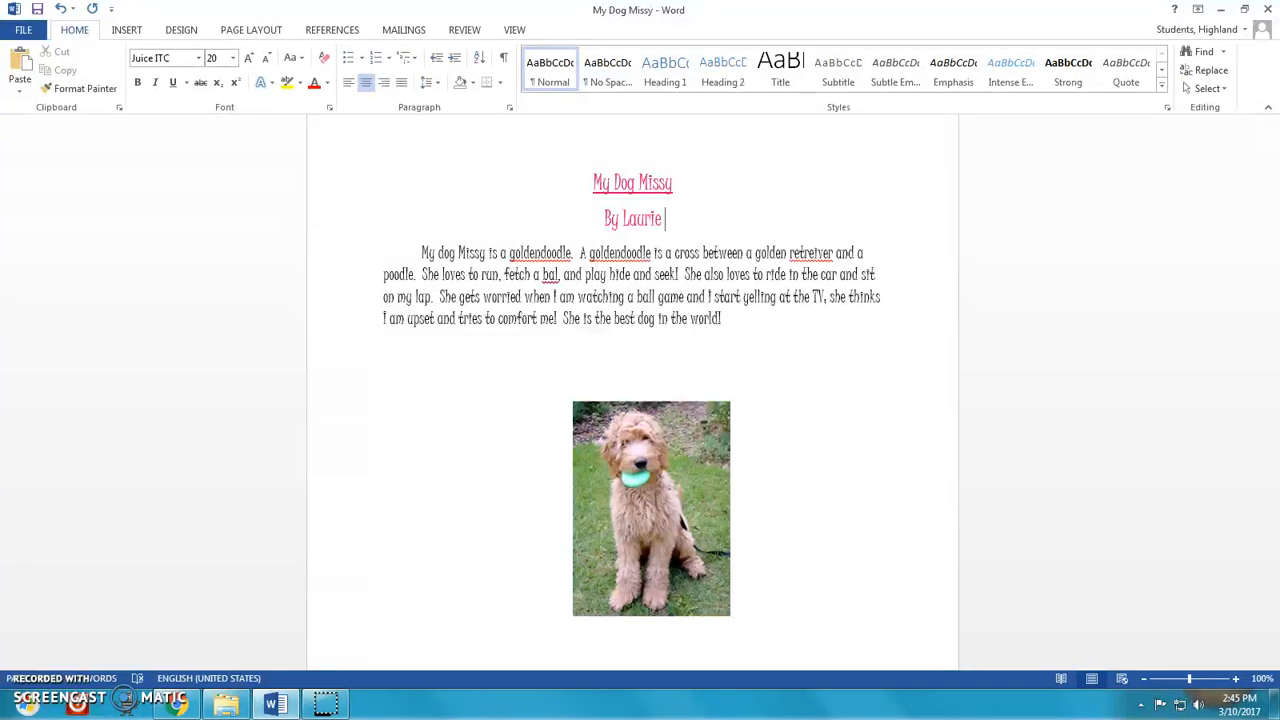
key(BackSpace)
key(BackSpace)
key(BackSpace)
key(BackSpace)
key(BackSpace)
key(BackSpace)
key(BackSpace)
key(BackSpace)
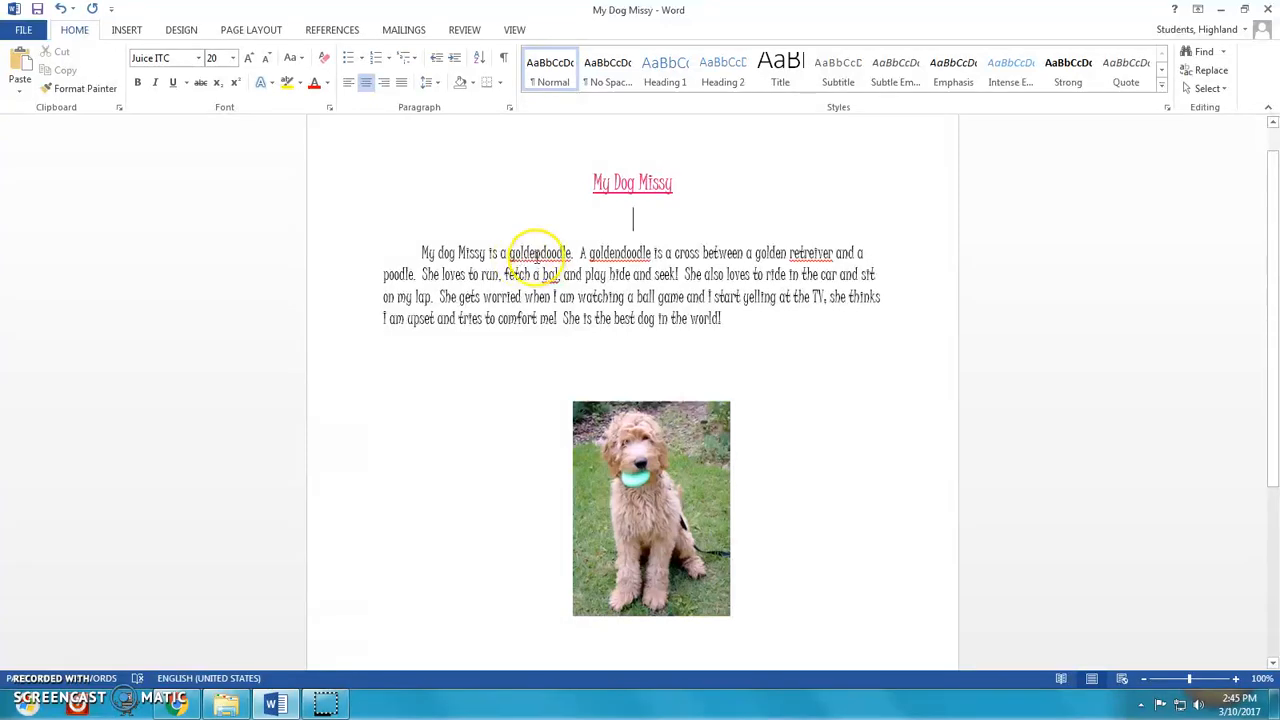
- Ignore all spelling flags on 'goldendoodle' in the paragraph
right_click(536, 260)
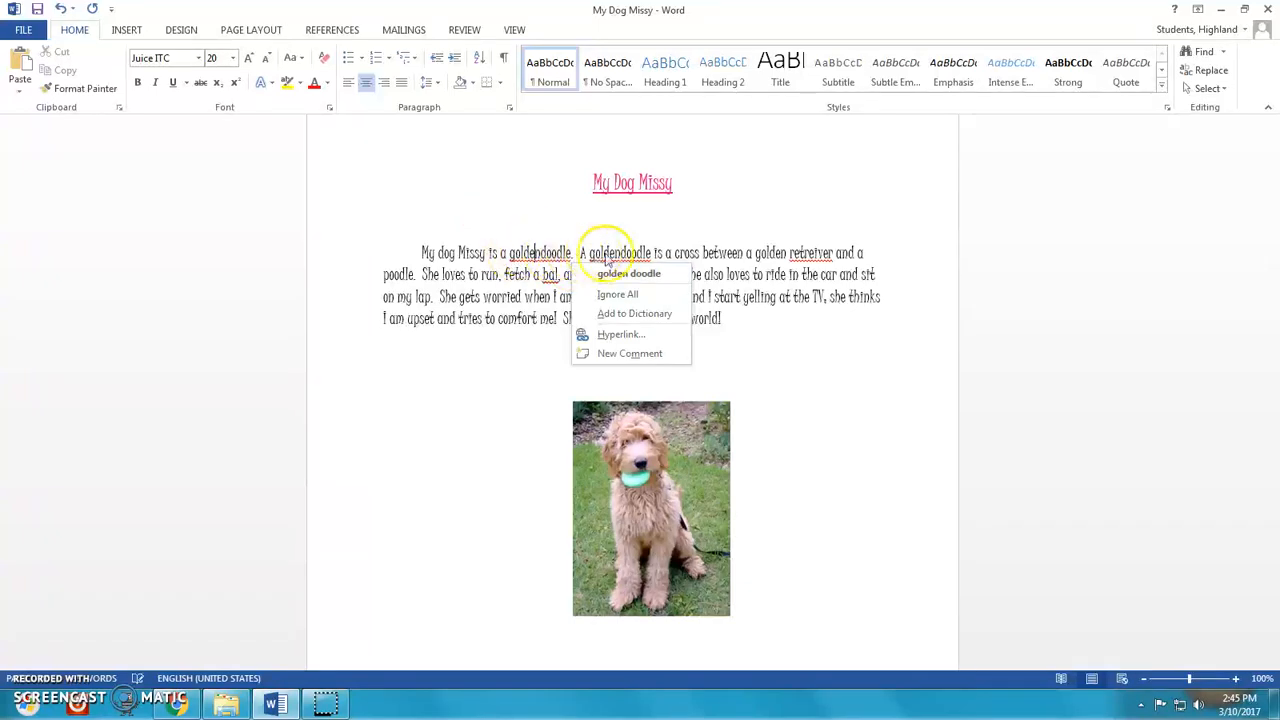
click(630, 296)
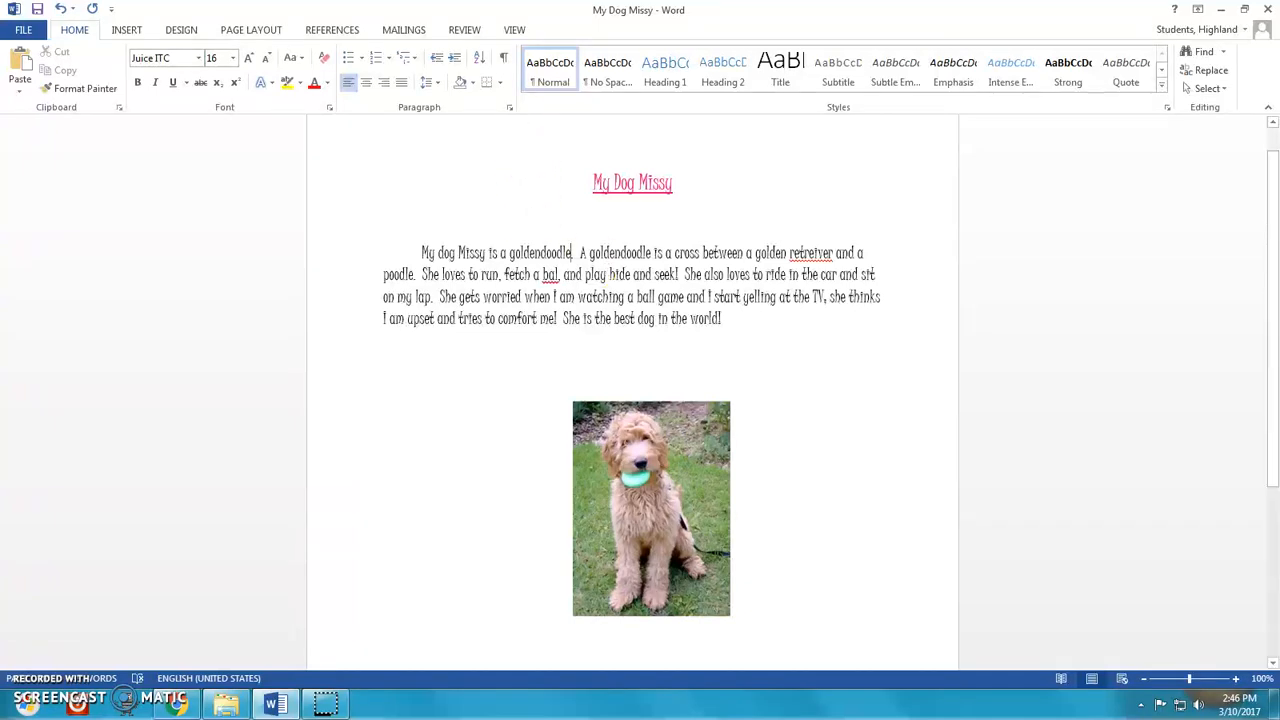
- Run the spelling and grammar check, changing 'retreiver' to 'retriever' and 'bal' to 'ball'
click(463, 30)
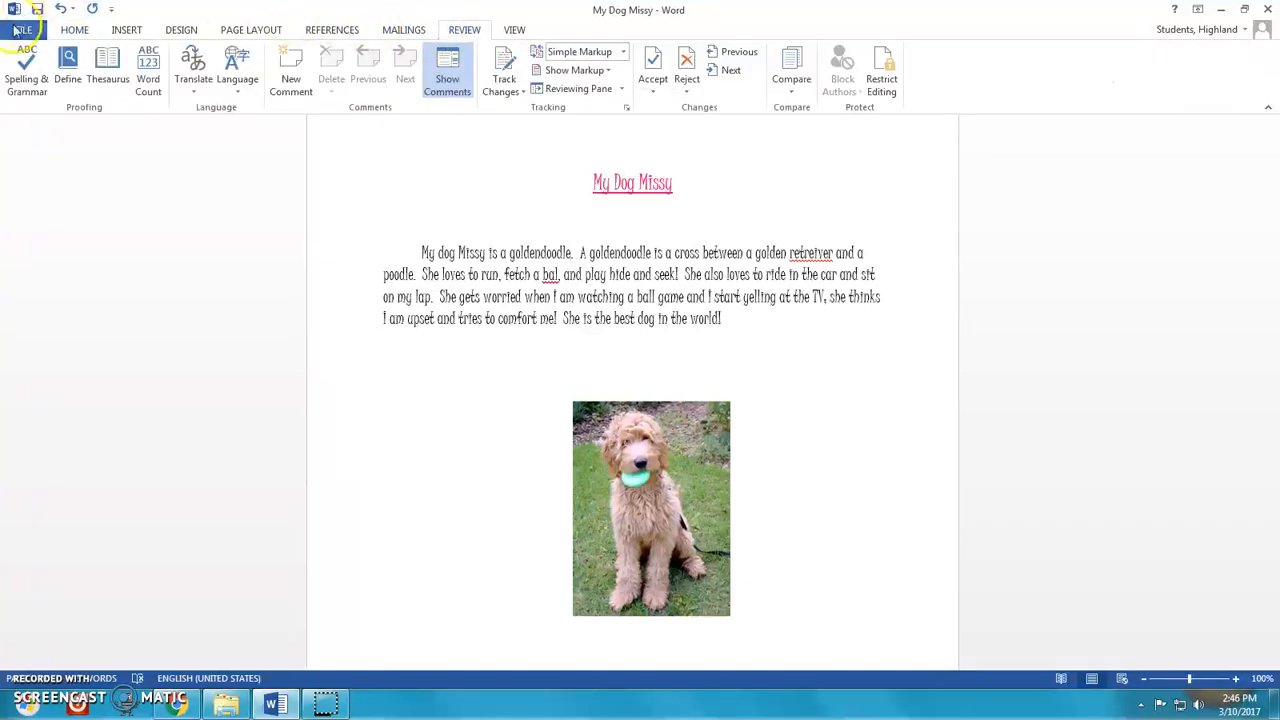
click(22, 56)
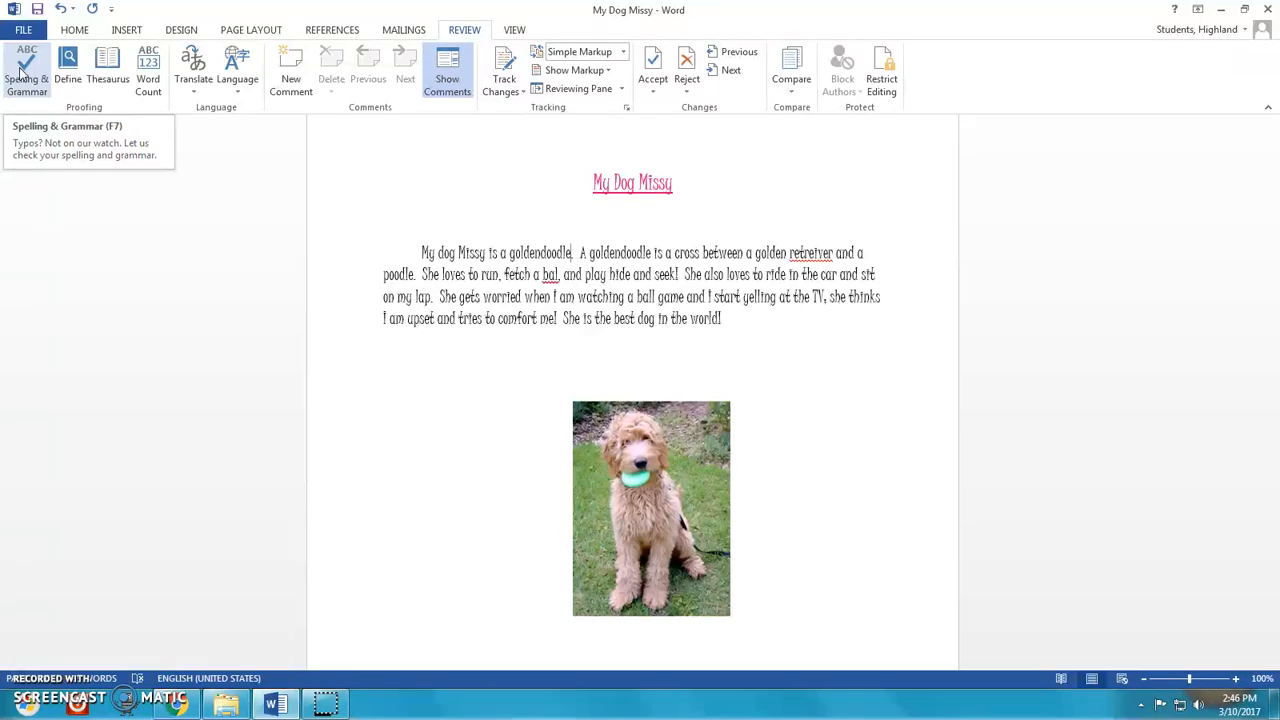
click(22, 70)
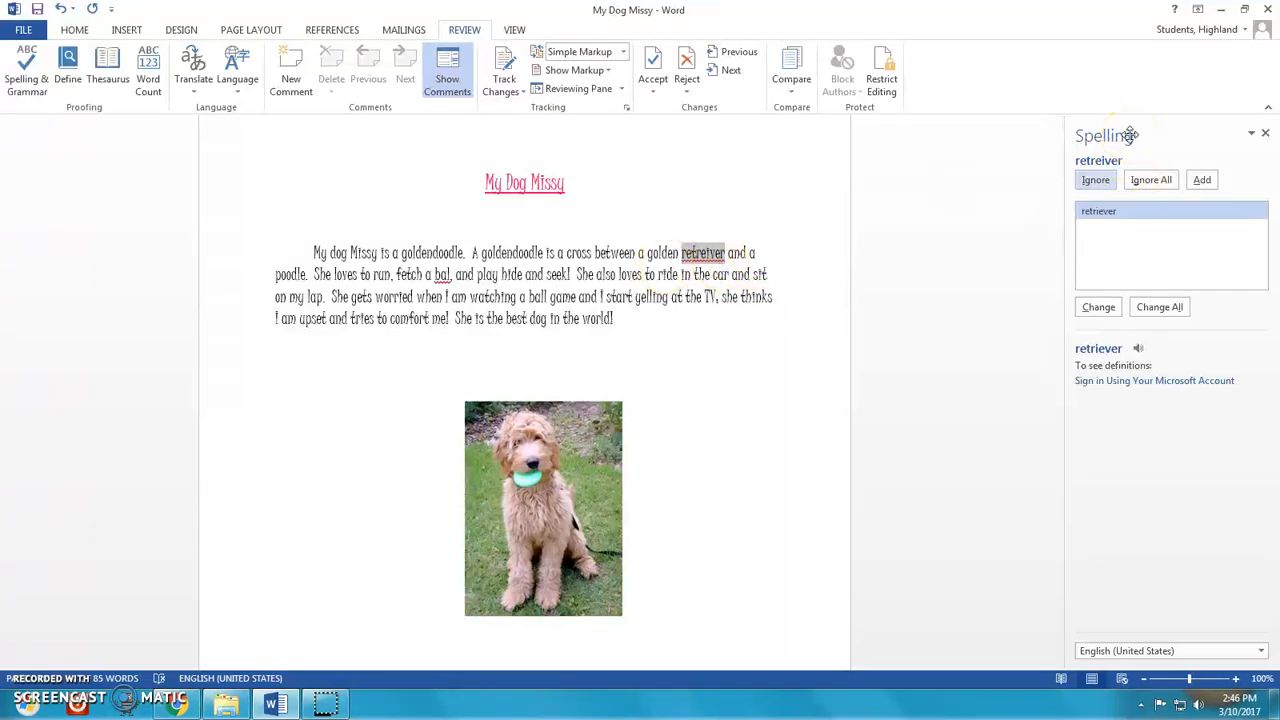
click(1100, 220)
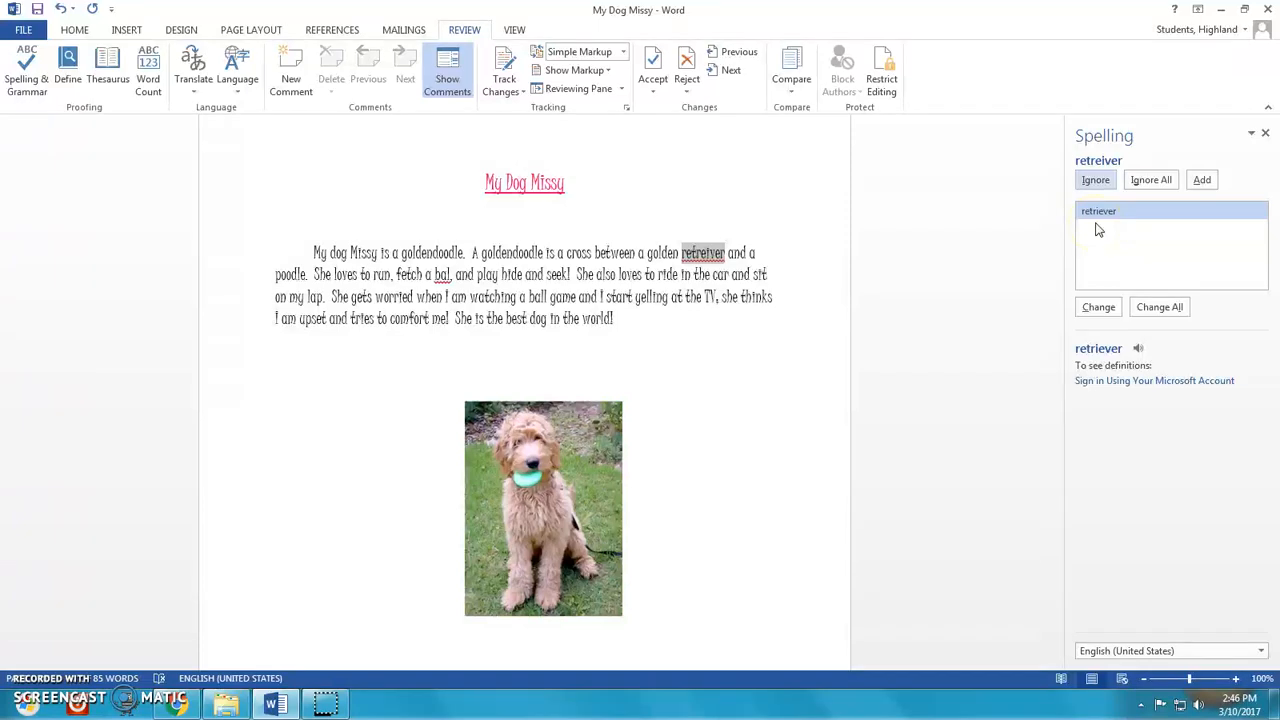
click(1094, 241)
click(1098, 310)
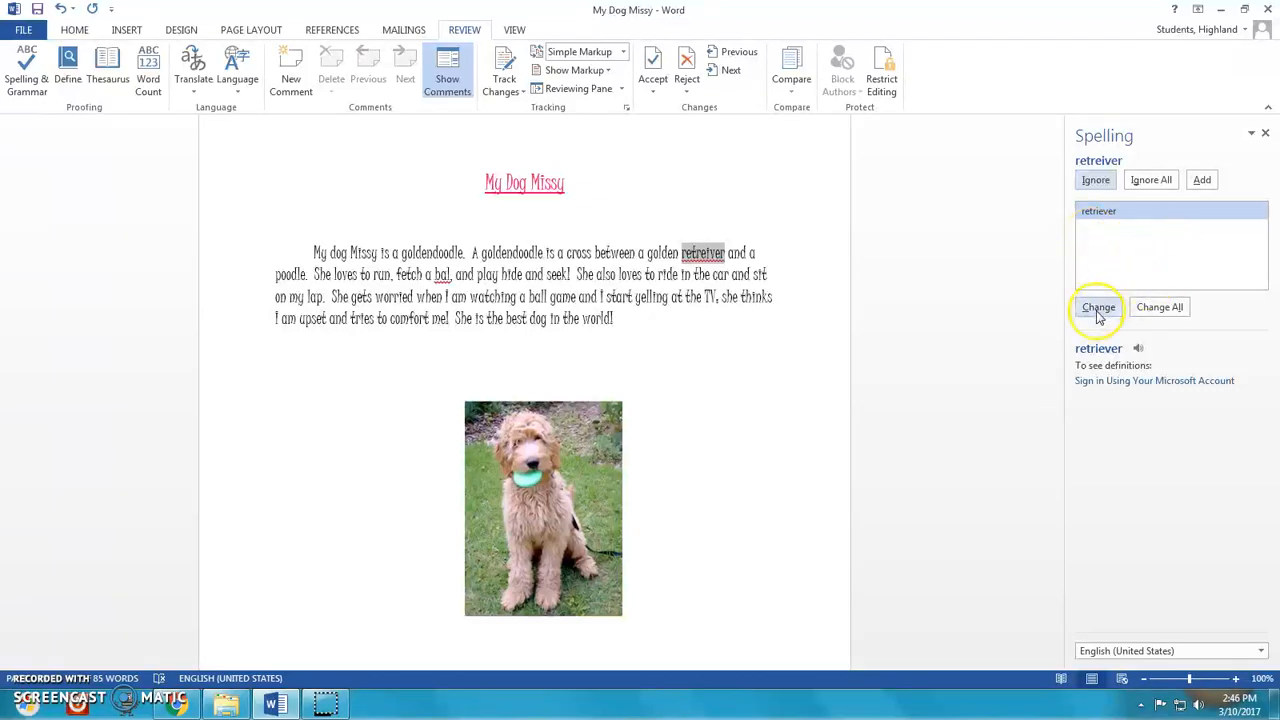
click(1107, 212)
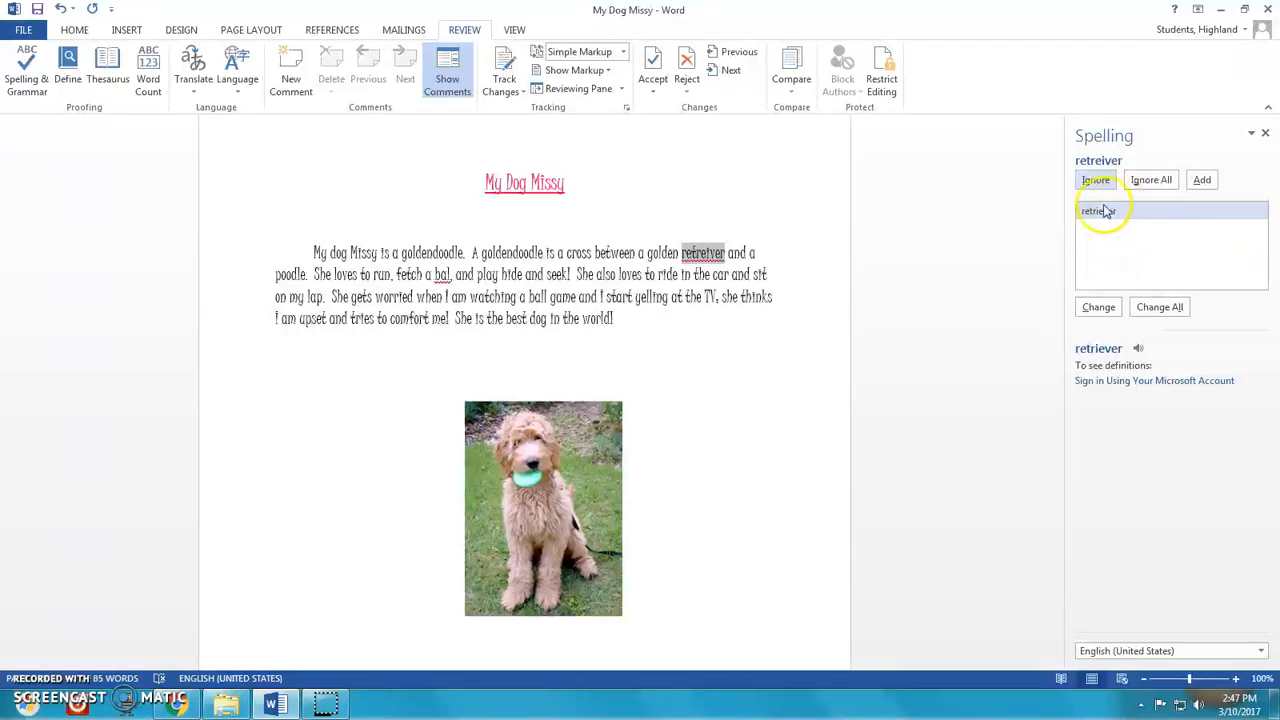
click(1100, 310)
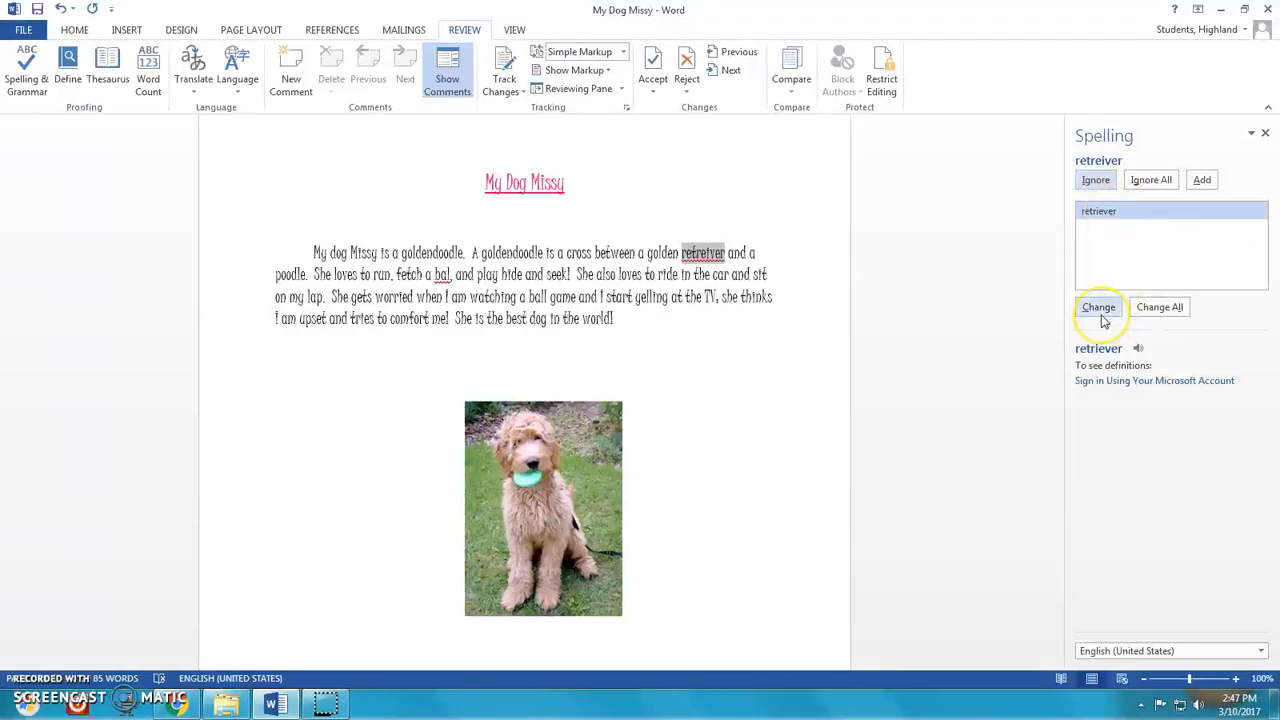
click(1100, 310)
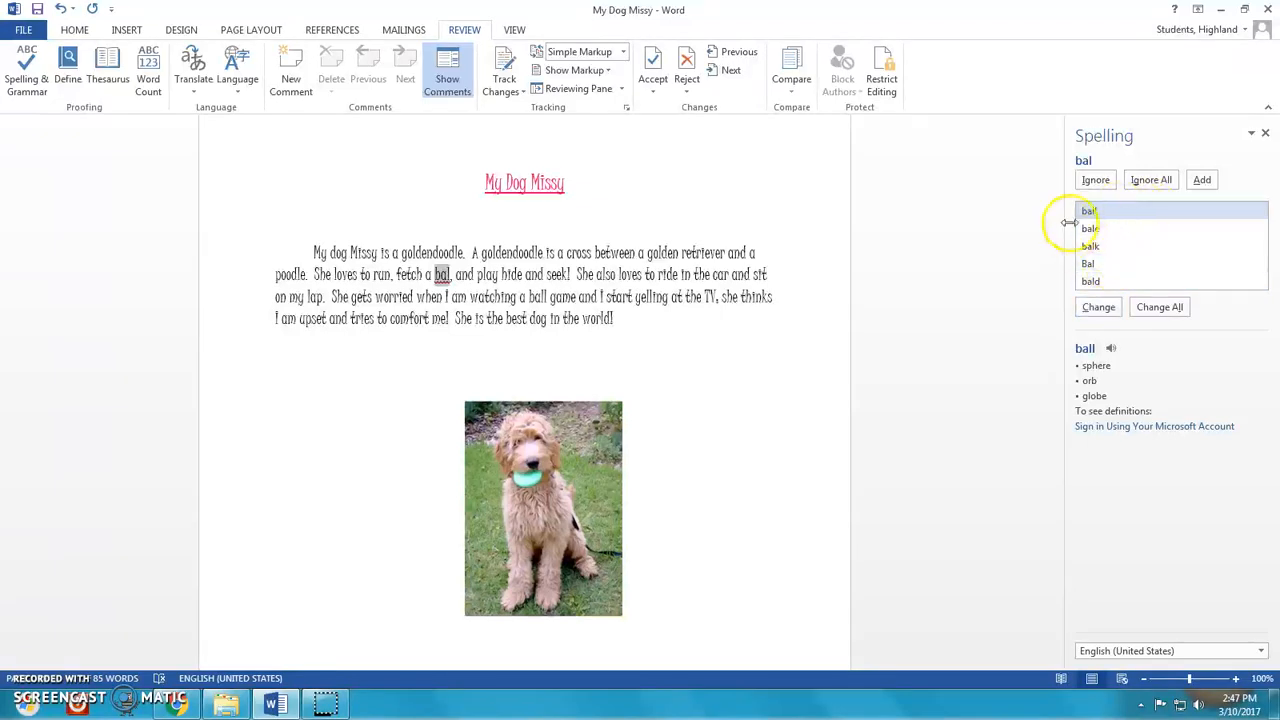
click(1100, 316)
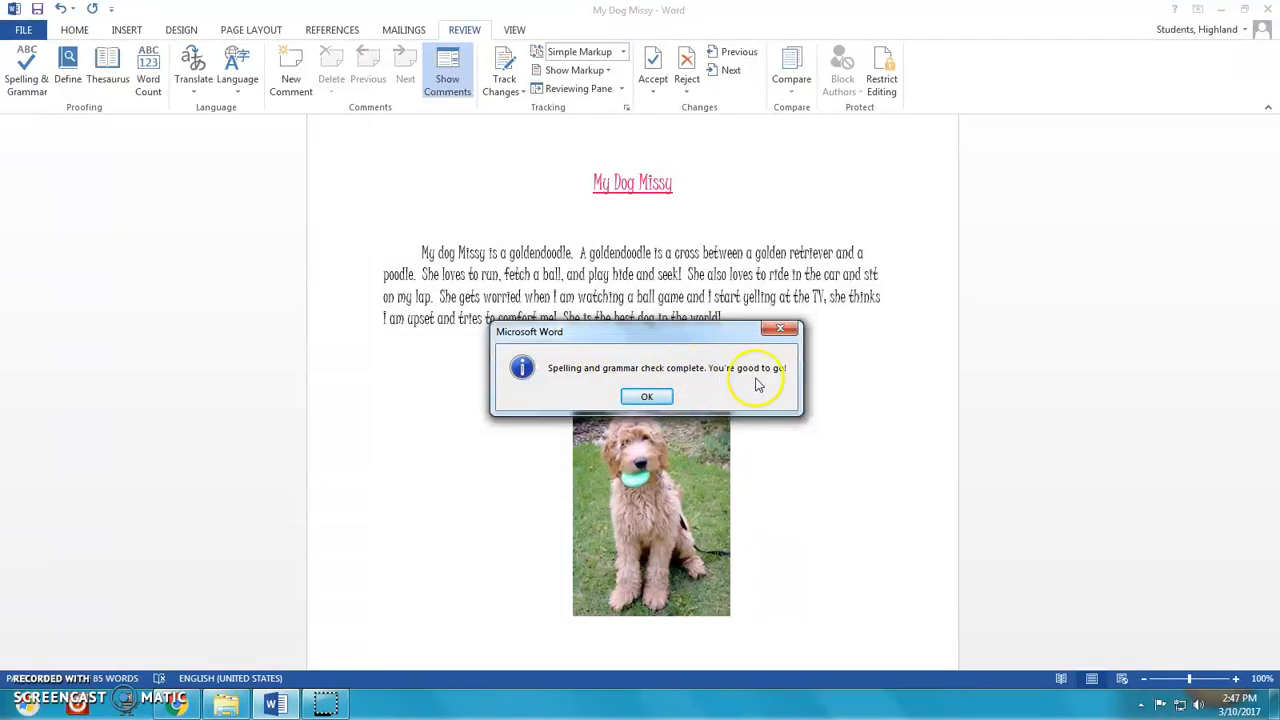
click(647, 399)
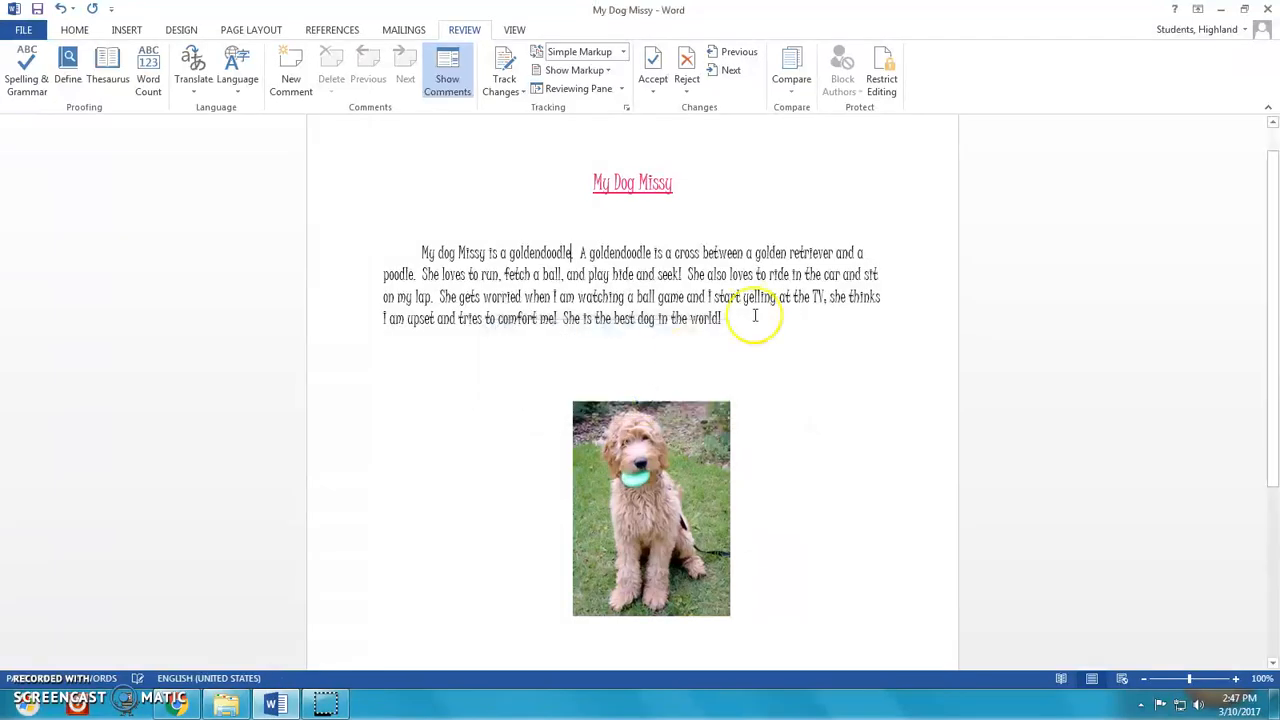
- Misspell 'retriever' as 'retreiver' in the paragraph, view its spelling suggestions, and undo the typing
click(816, 250)
key(Delete)
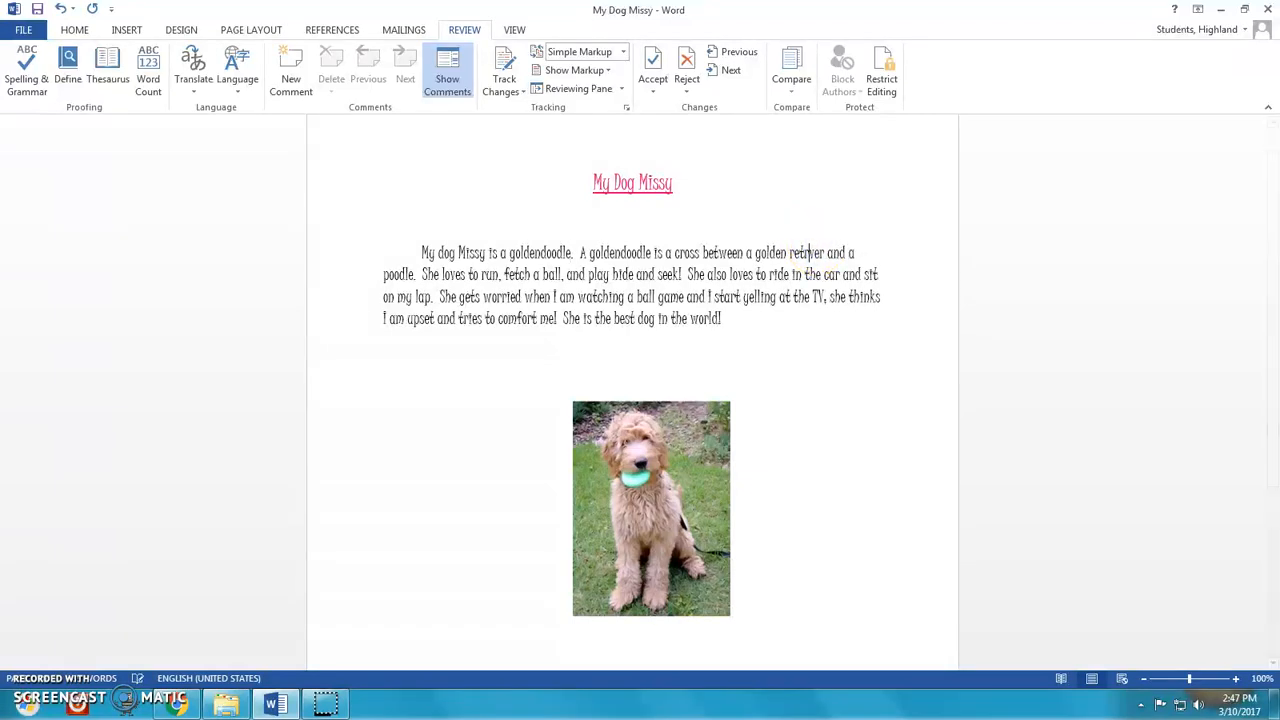
text(ie)
click(852, 251)
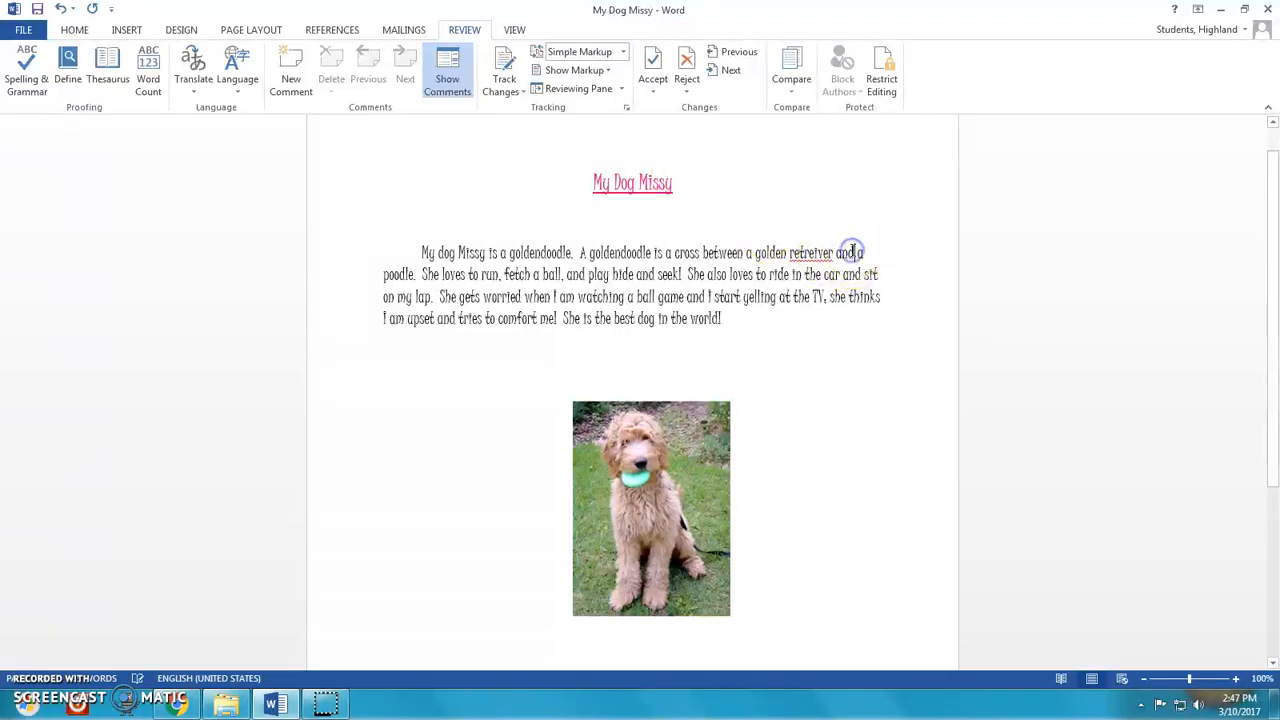
right_click(812, 253)
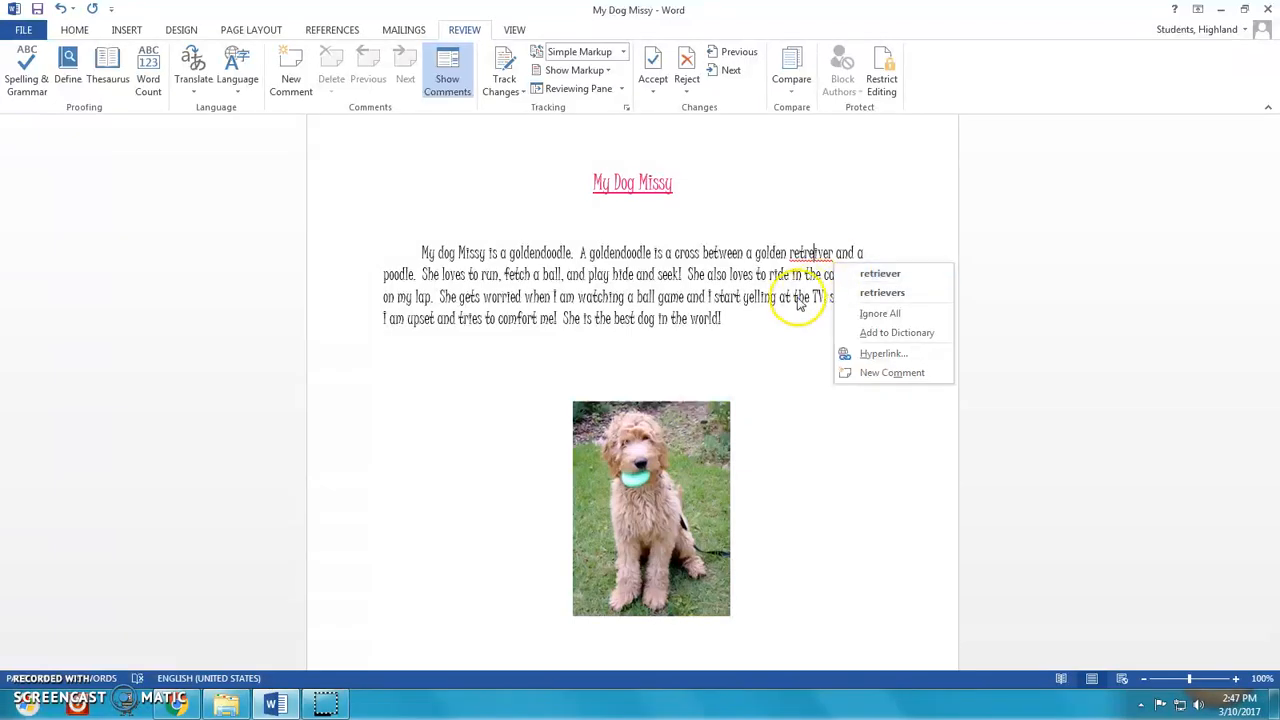
click(62, 8)
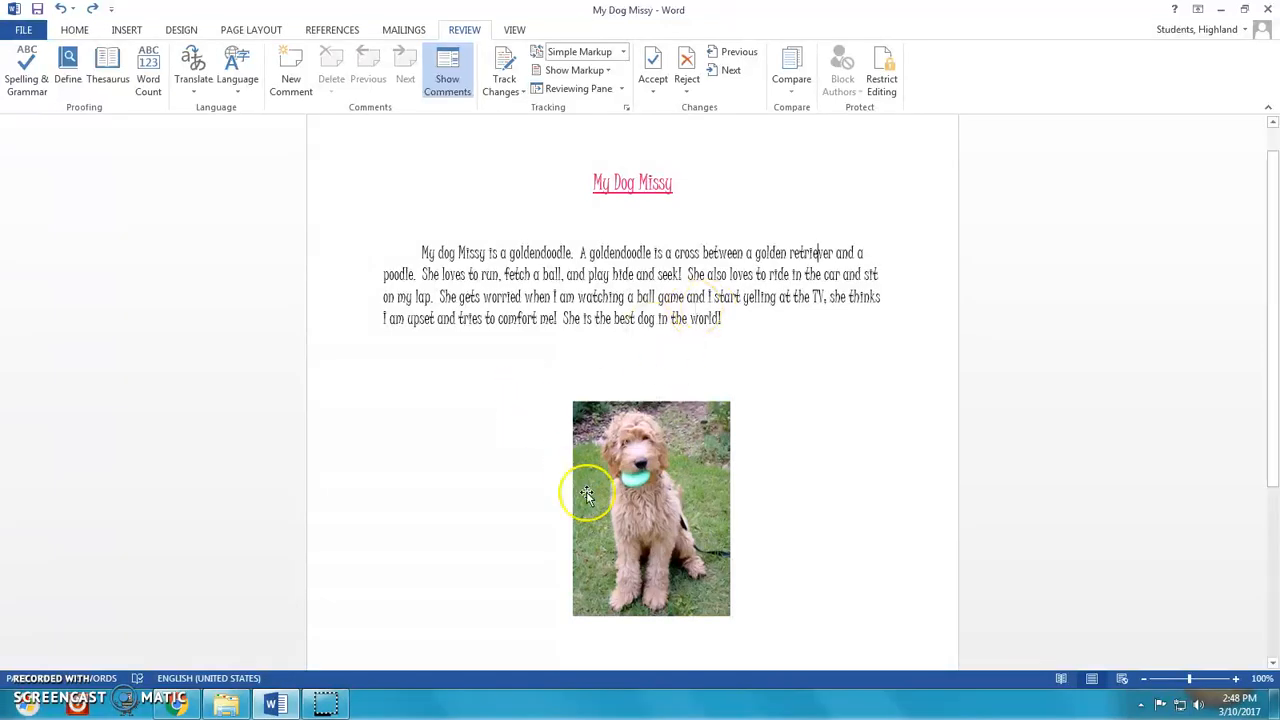
- Align the dog photo to the left and then back to the center
click(650, 476)
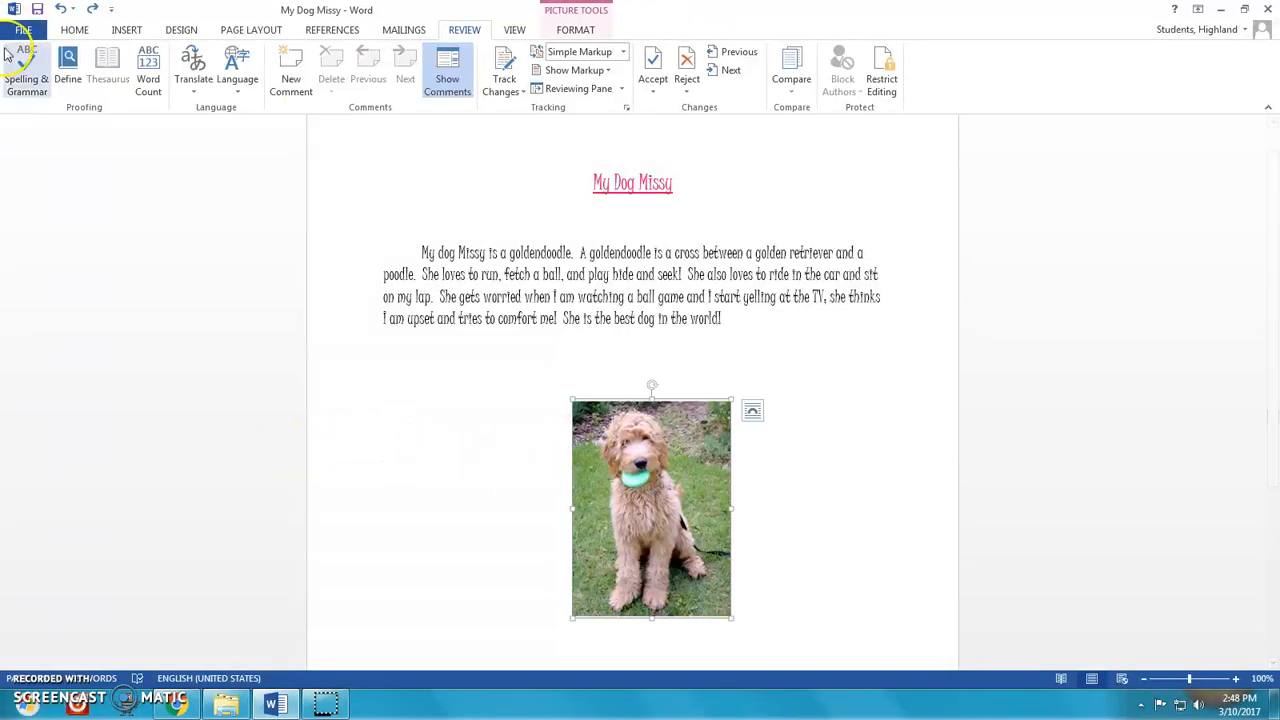
click(77, 30)
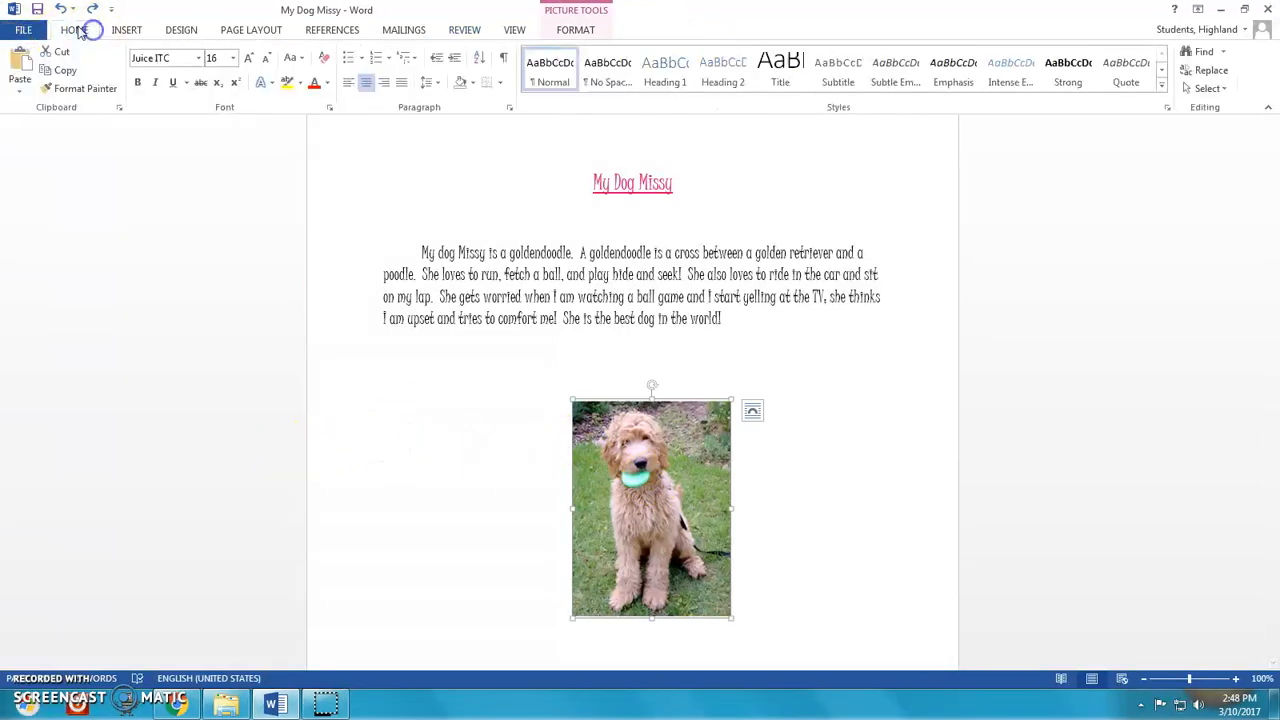
click(368, 84)
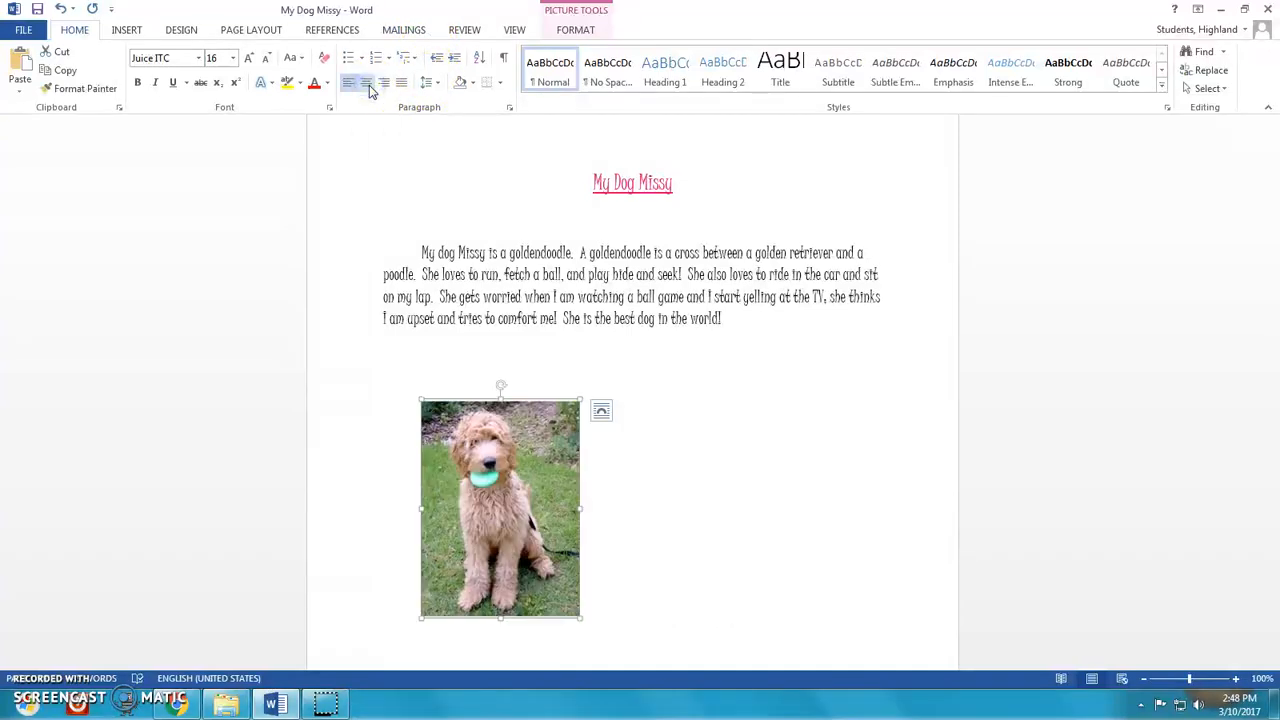
click(348, 86)
click(366, 84)
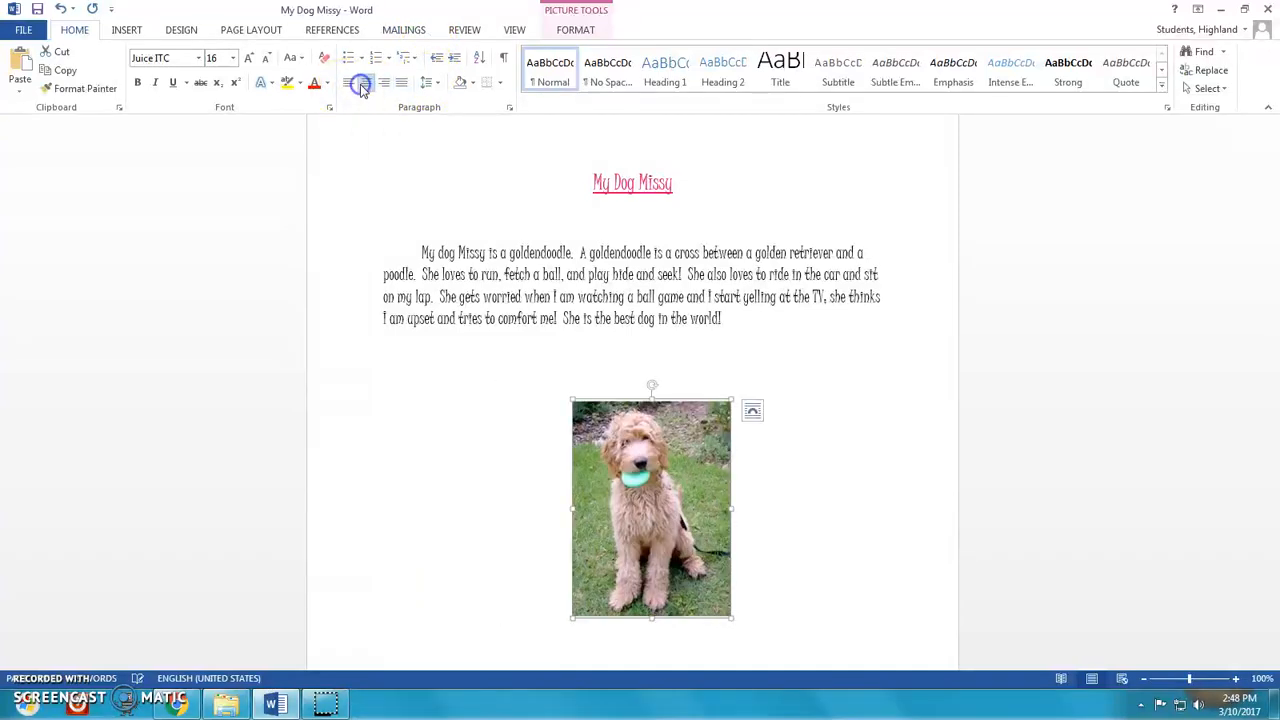